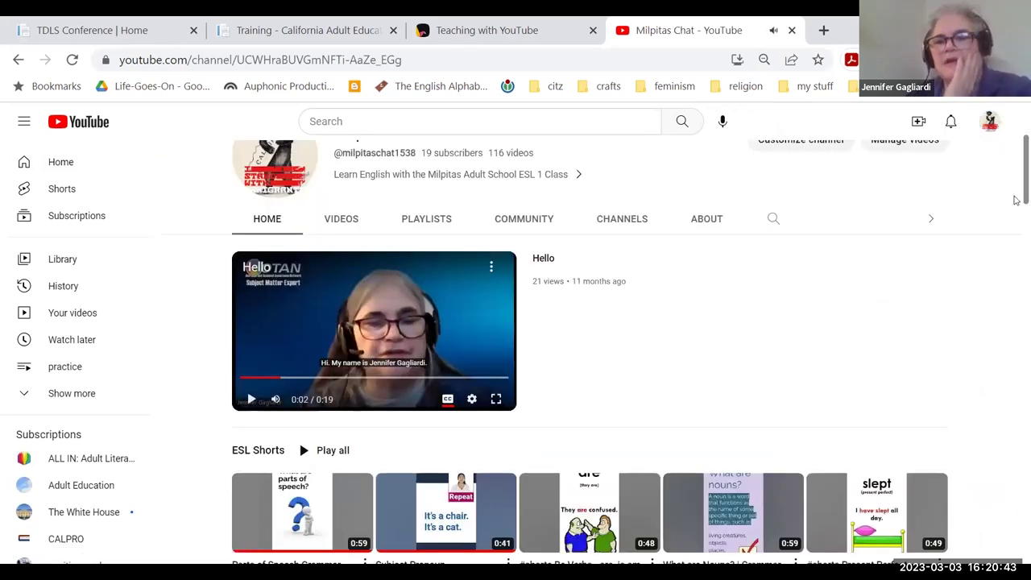
Open the customization page for the Milpitas Chat channel.
scroll(1017, 181, up, 2)
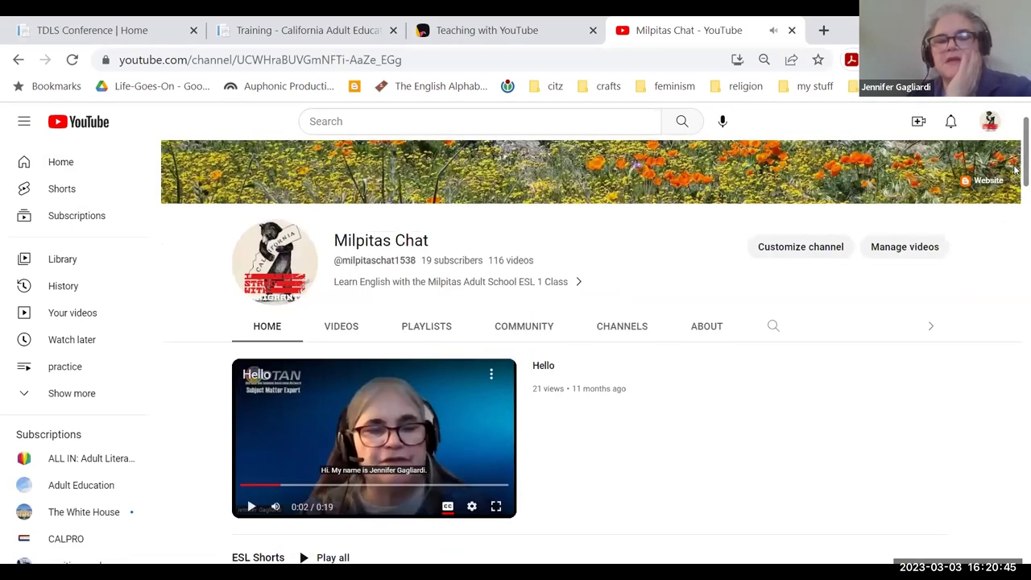
scroll(1017, 169, up, 1)
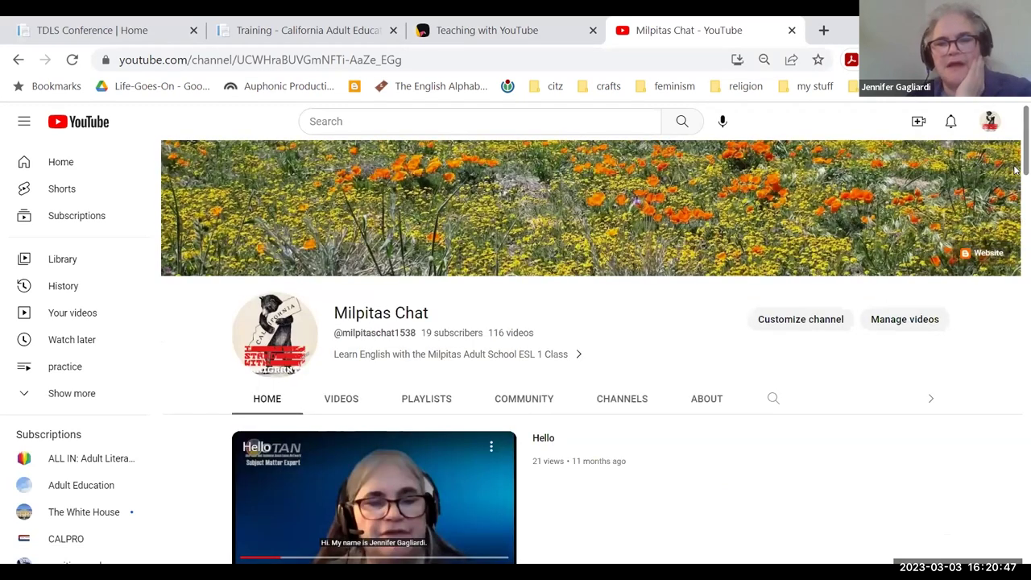
scroll(1017, 171, down, 1)
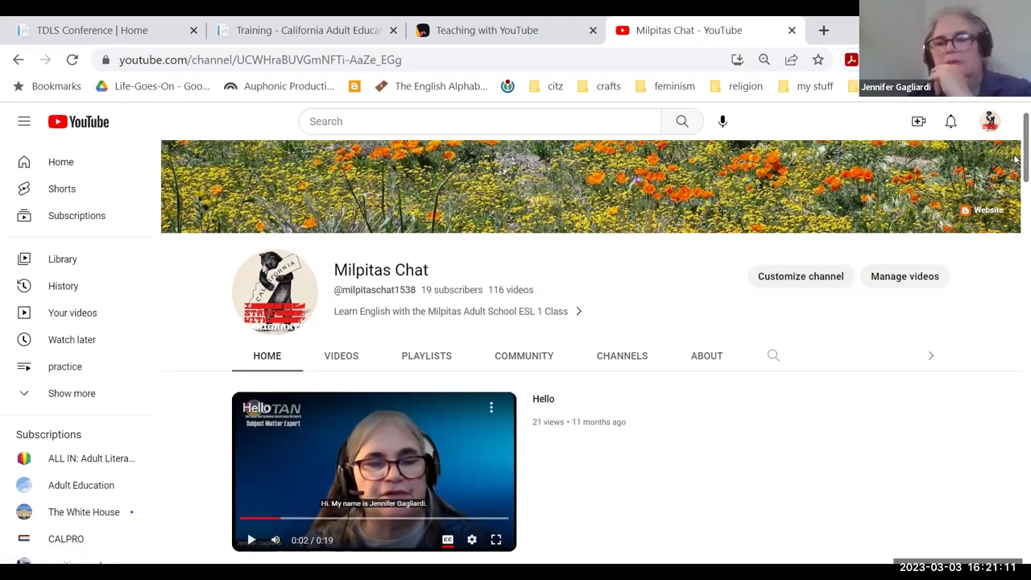
scroll(1017, 158, up, 1)
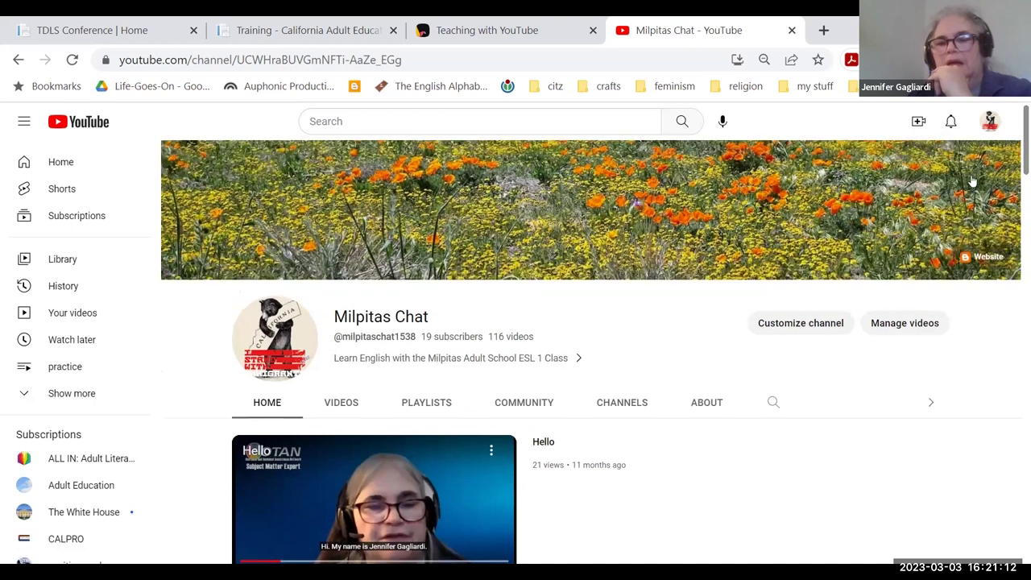
click(817, 331)
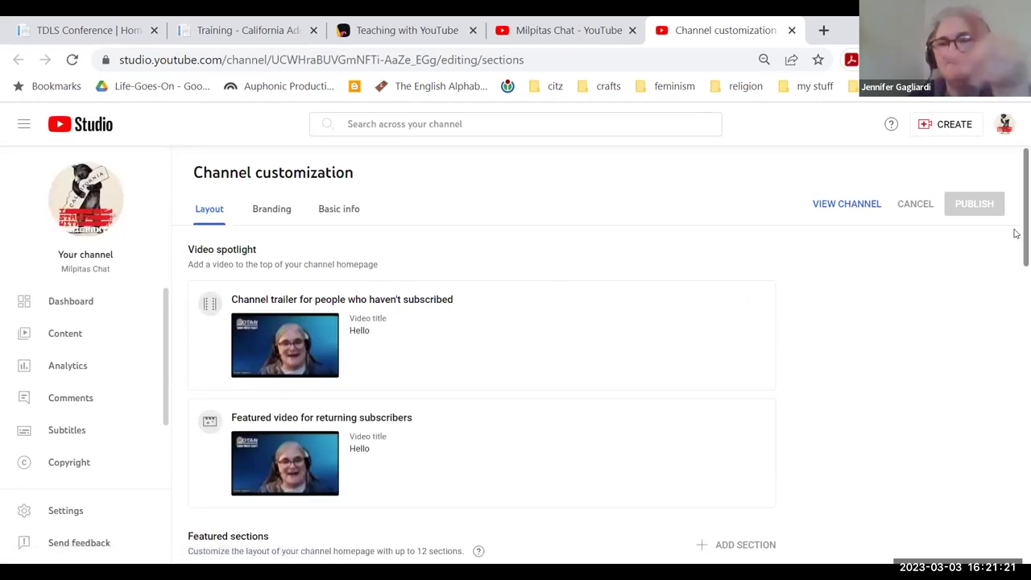
Remove the "Basic English with JenniferESL (Lessons 66-120)" playlist section from the channel's featured sections.
scroll(1016, 234, down, 4)
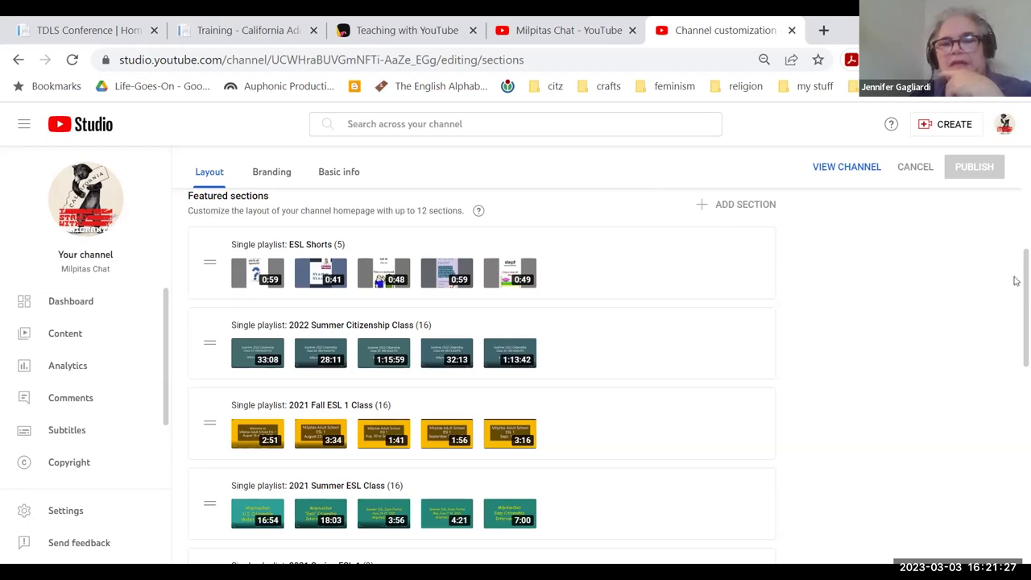
scroll(1017, 387, down, 3)
scroll(1015, 470, down, 5)
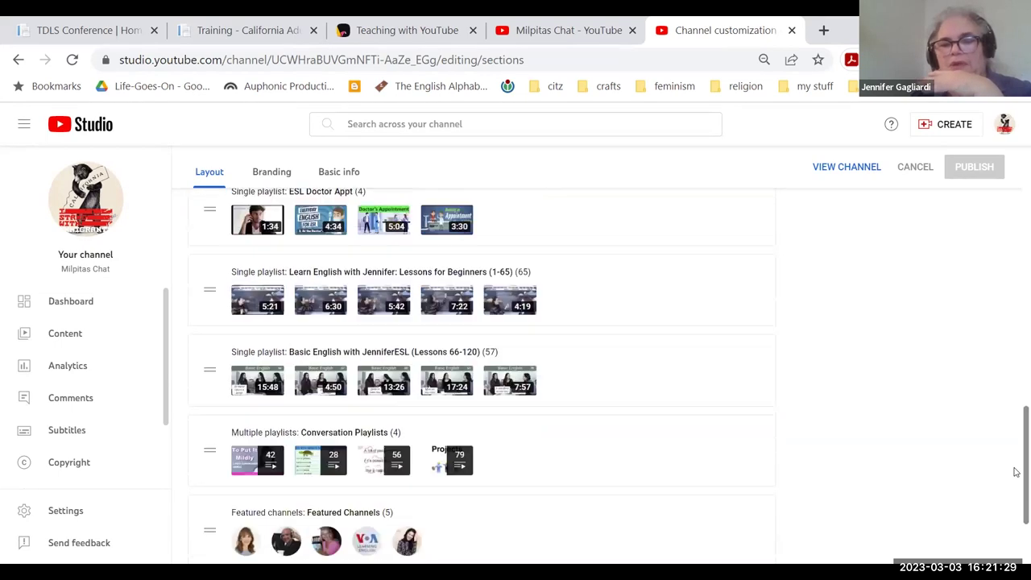
scroll(999, 459, up, 1)
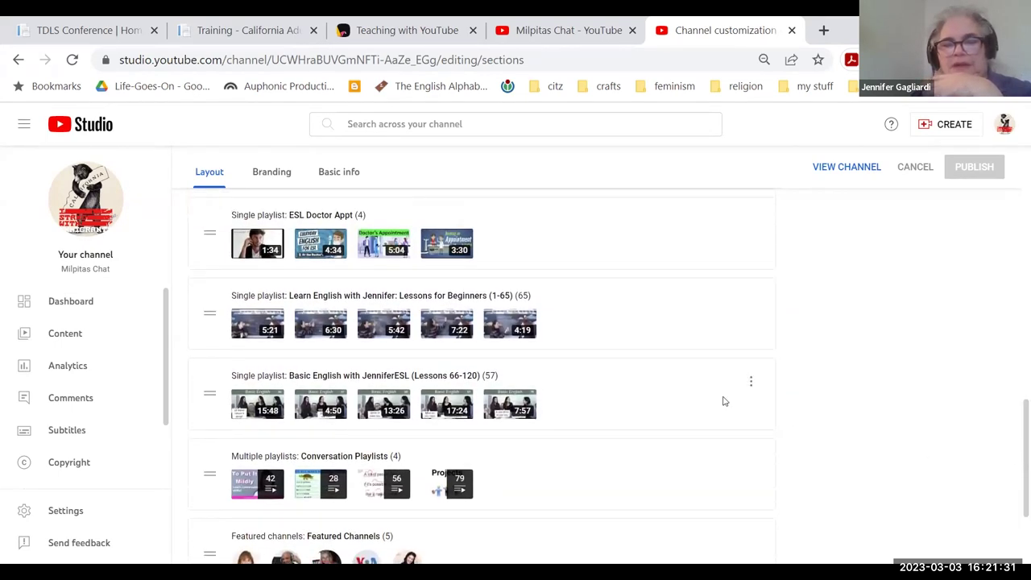
click(753, 382)
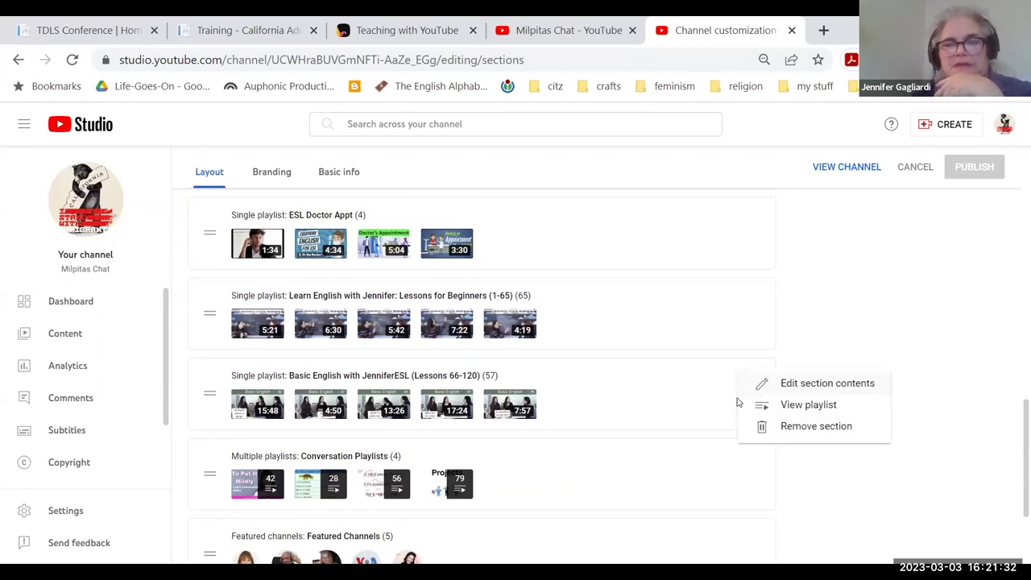
click(793, 435)
Add a single-playlist section by searching all YouTube playlists for "Jennifer" and choosing the Learn English with Jennifer lessons playlist.
drag(1017, 435, 1006, 276)
scroll(1006, 275, up, 3)
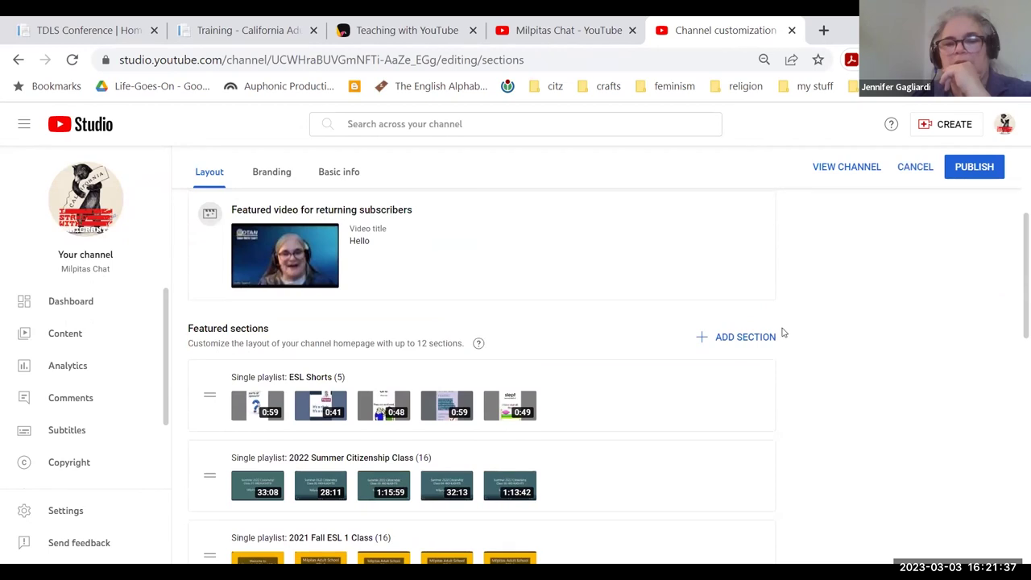
click(741, 342)
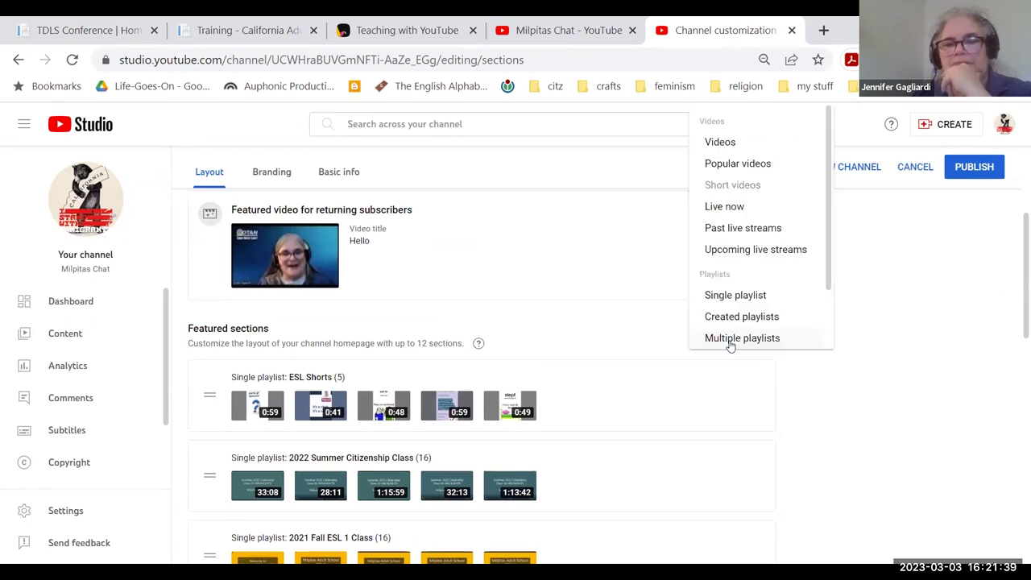
click(731, 297)
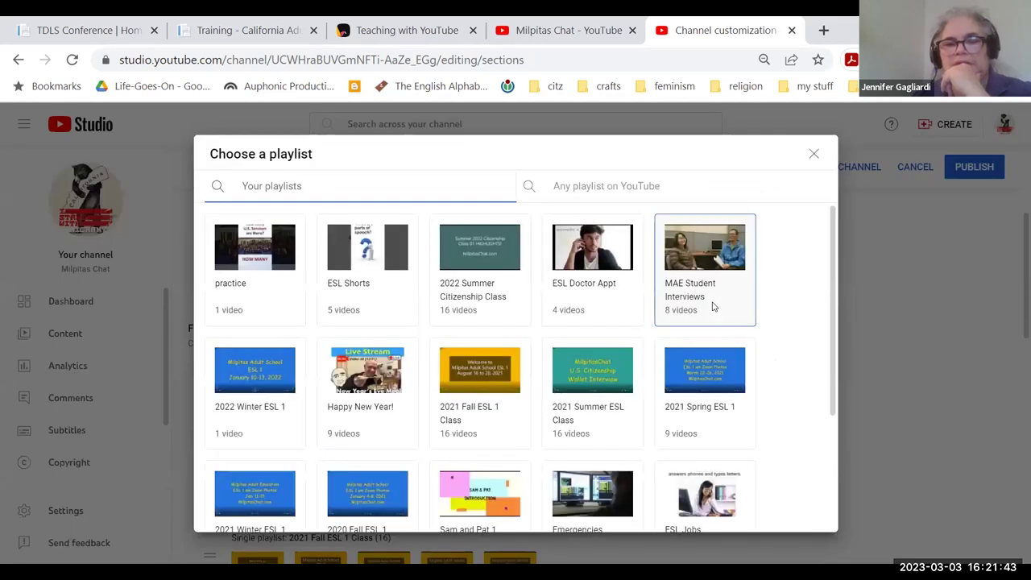
click(596, 187)
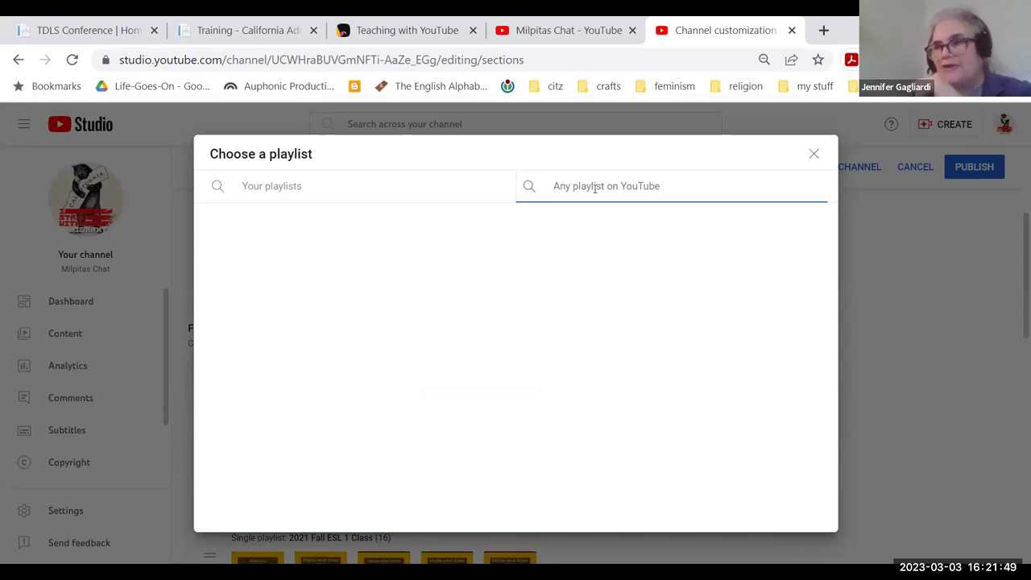
text(Jennifer)
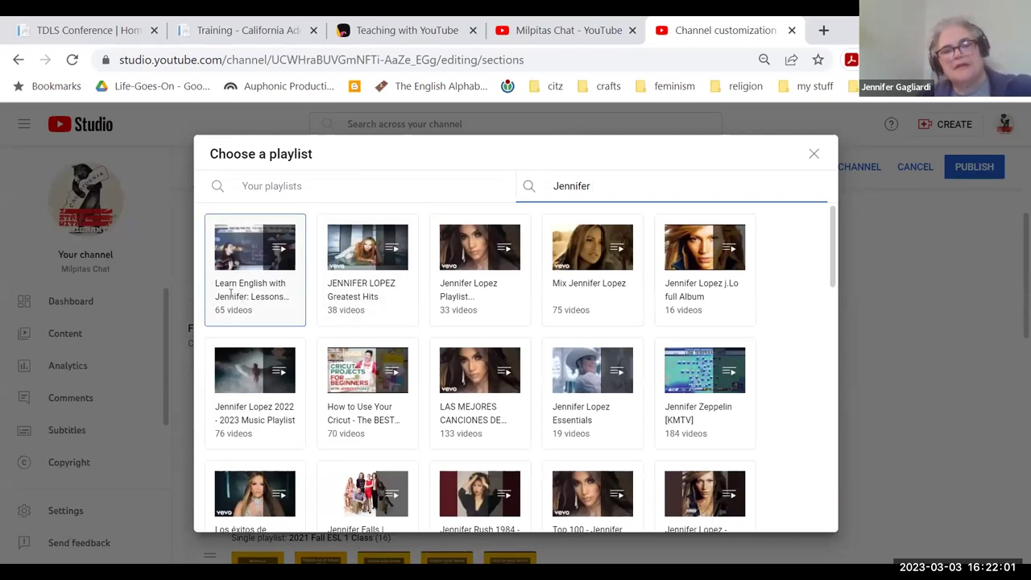
click(295, 273)
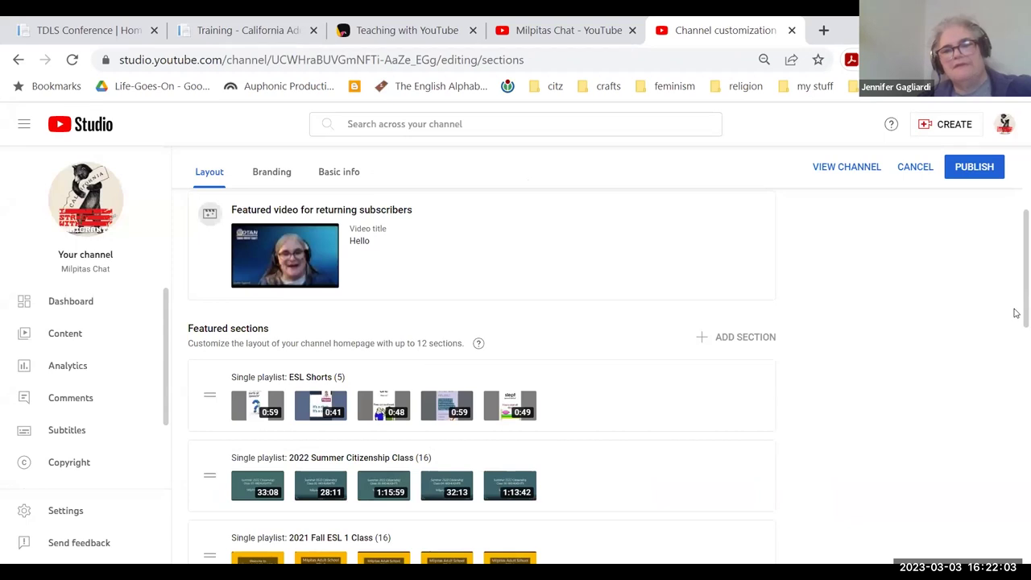
Move the newly added Learn English with Jennifer section up from the end of the featured sections to directly above Conversation Playlists.
drag(1016, 313, 1017, 556)
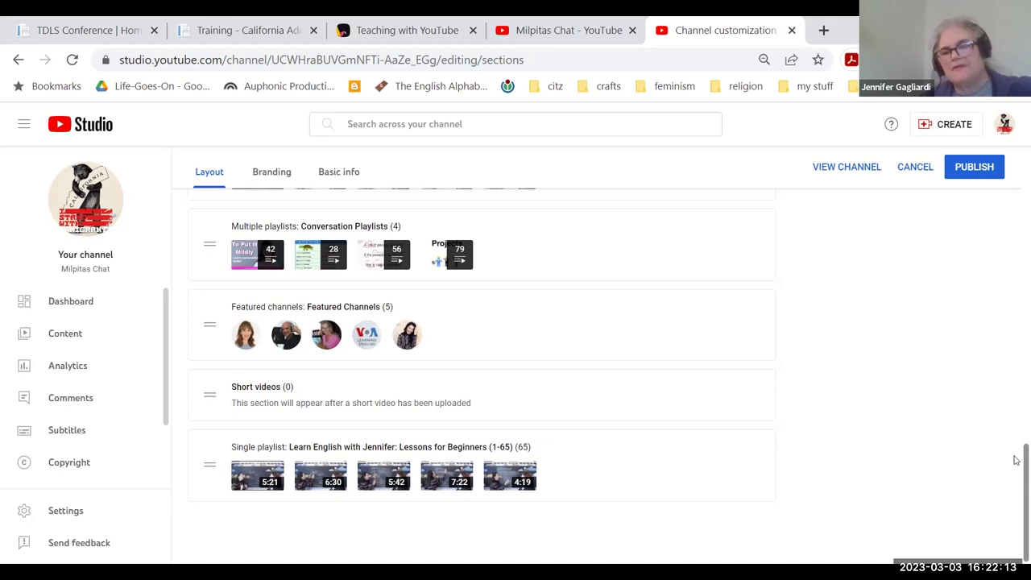
scroll(1016, 459, up, 1)
scroll(1016, 459, down, 1)
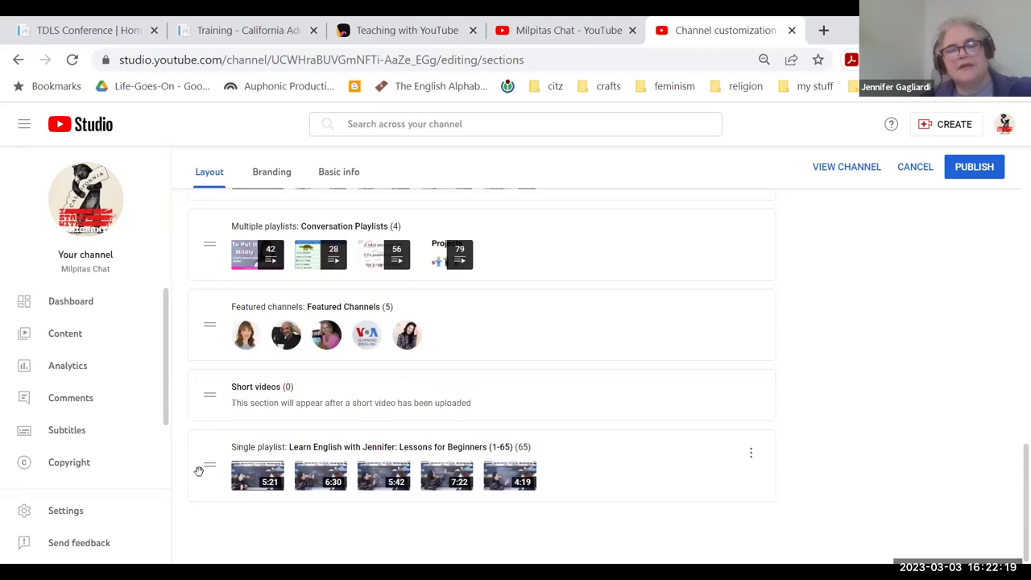
mouse_move(200, 465)
mouse_down()
mouse_move(193, 399)
mouse_move(208, 415)
mouse_move(207, 395)
mouse_move(197, 467)
mouse_up()
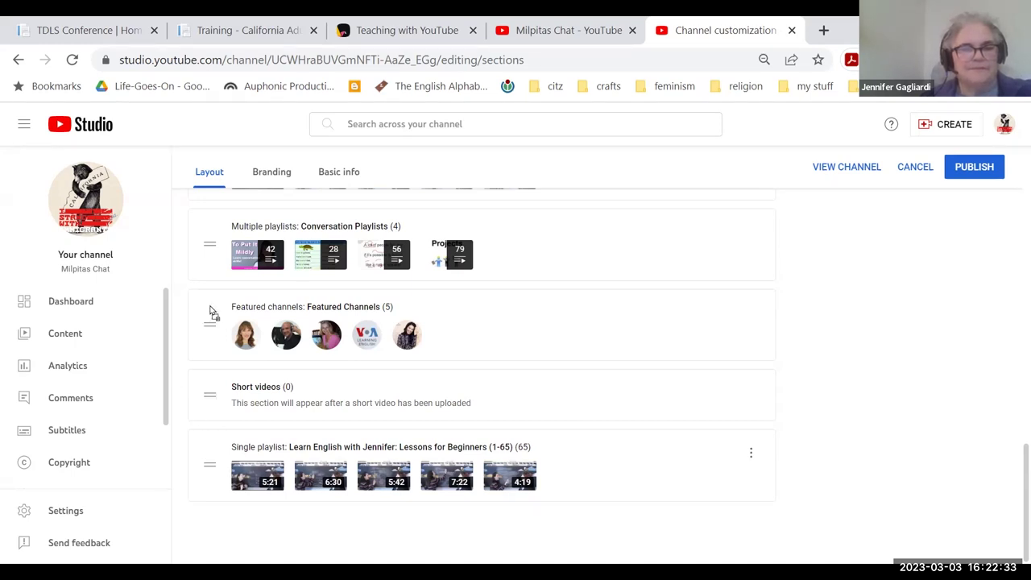
drag(209, 303, 206, 318)
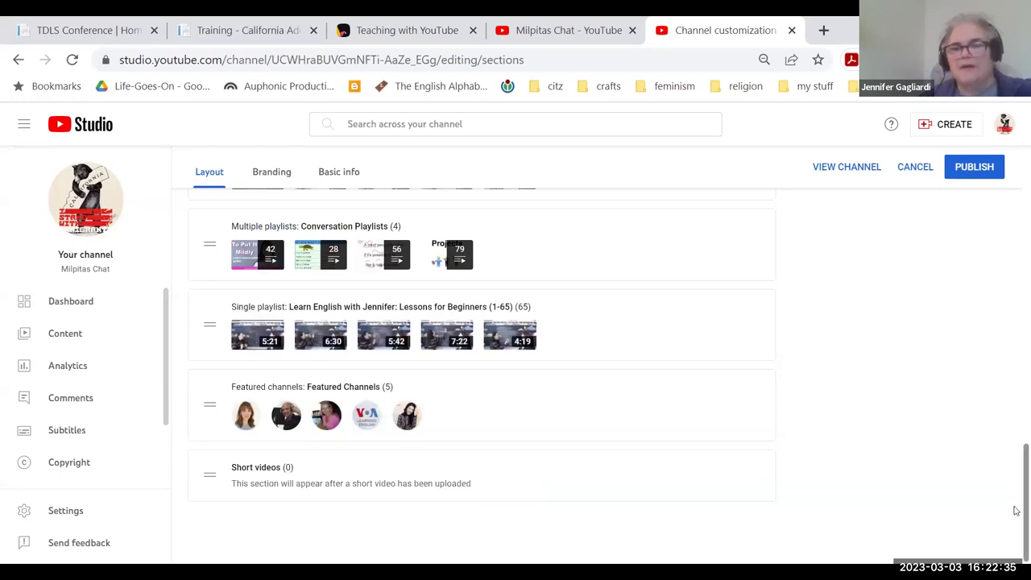
drag(1017, 519, 1015, 472)
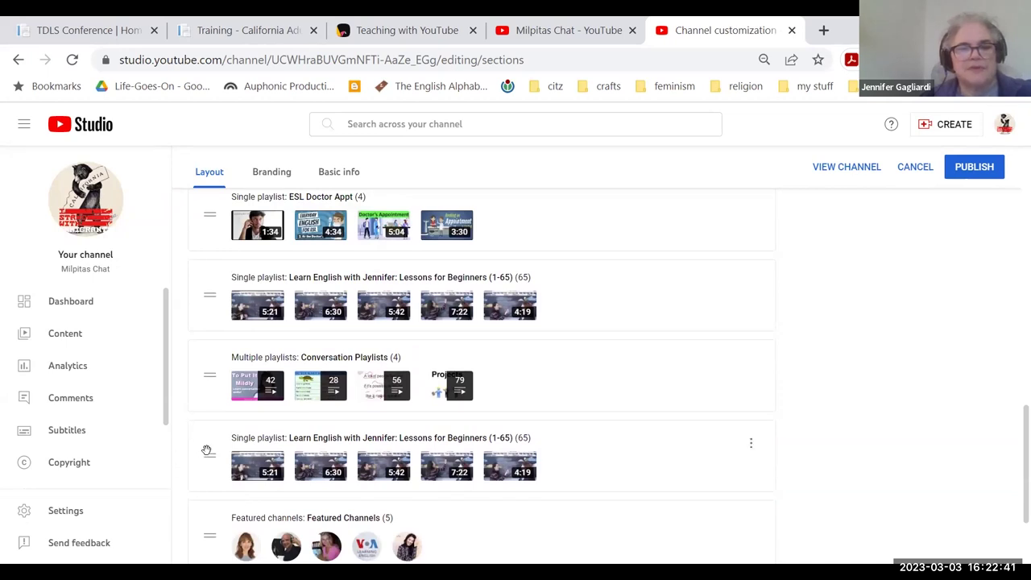
drag(193, 348, 197, 302)
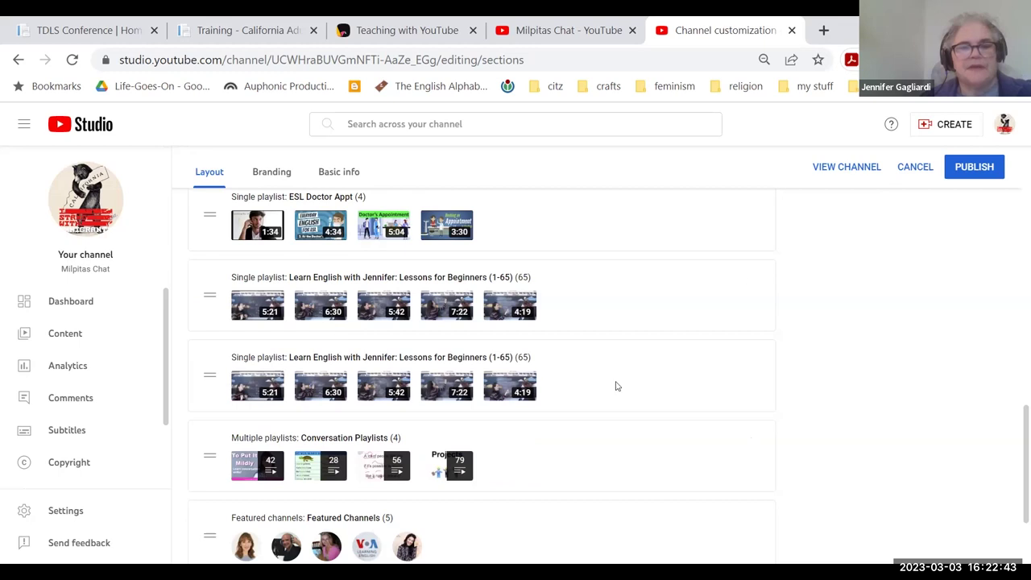
Publish the channel layout changes and open the public channel page.
click(977, 168)
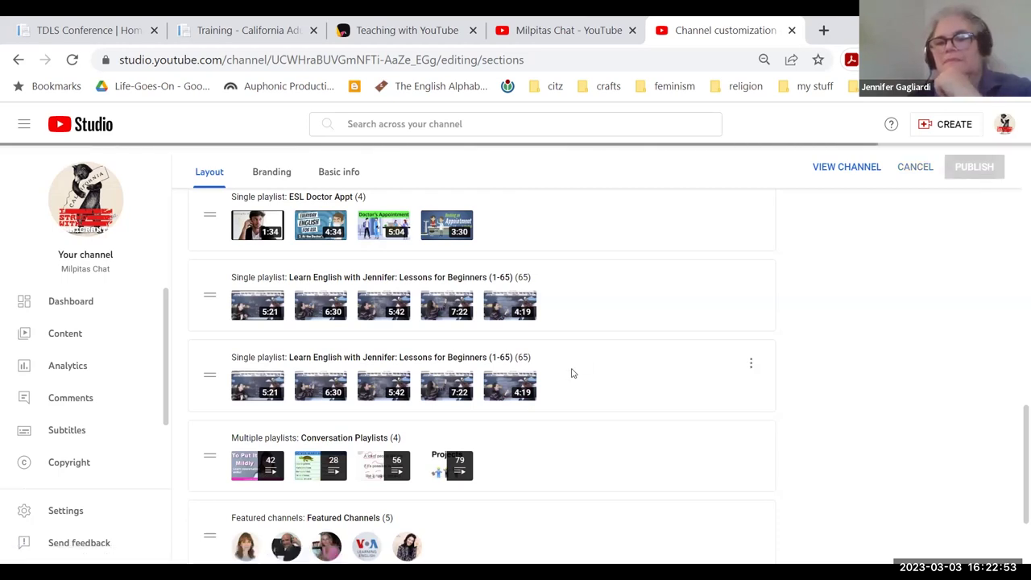
click(1004, 123)
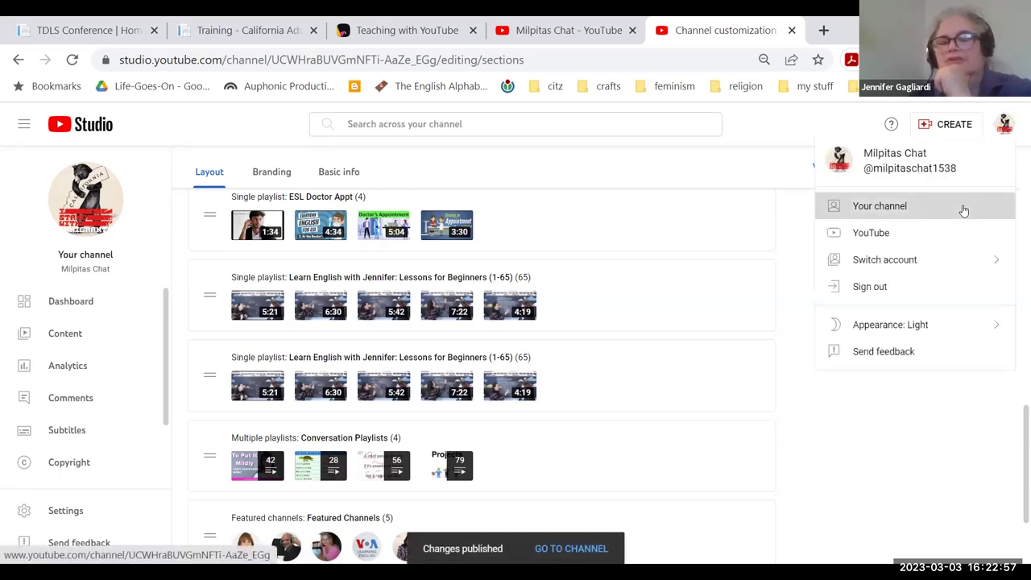
click(964, 209)
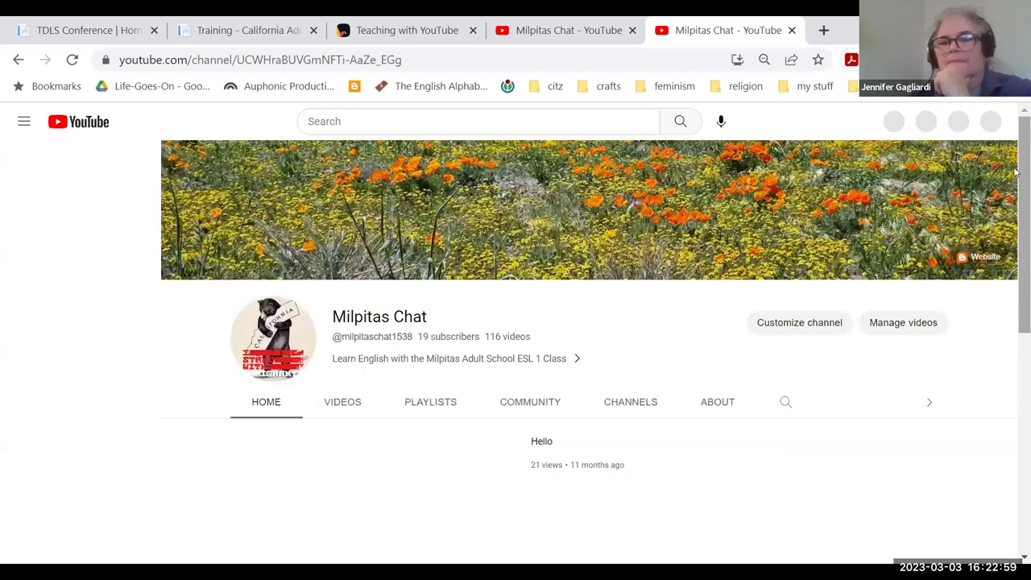
Pause the Hello trailer and examine the ESL Doctor Appt and Learn English with Jennifer sections on the channel's home page.
scroll(1006, 355, down, 10)
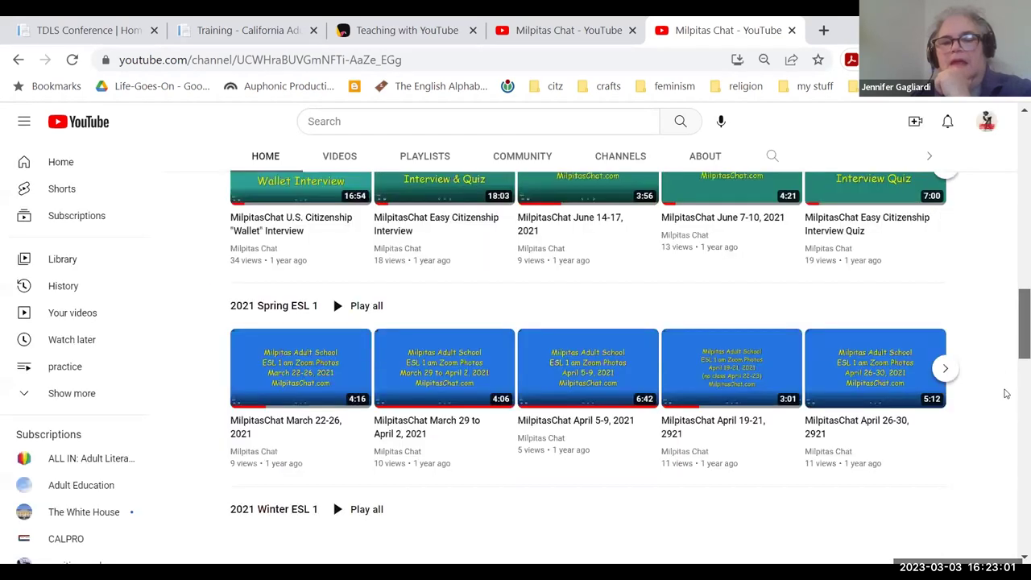
scroll(1006, 393, down, 7)
scroll(1016, 241, up, 1)
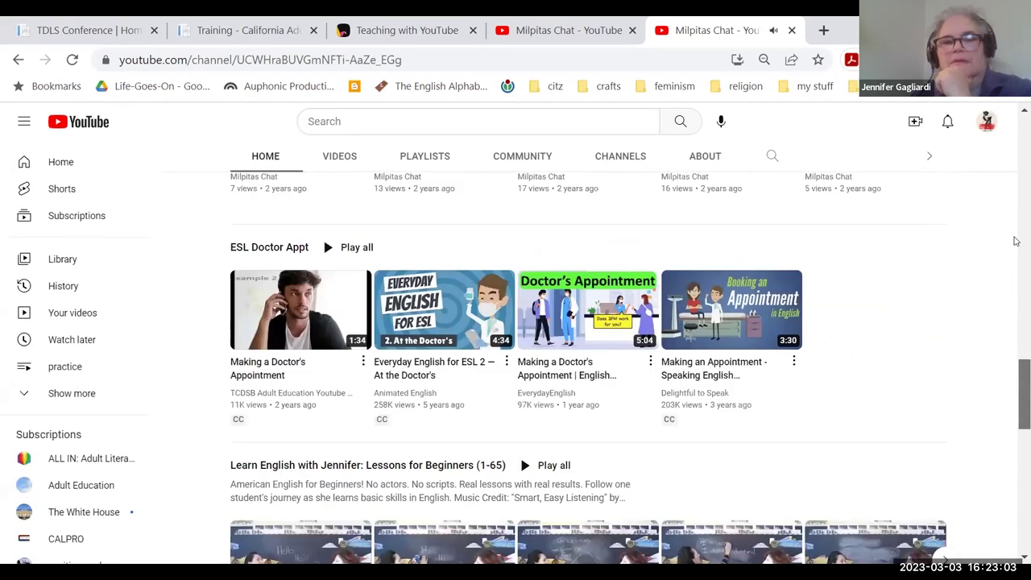
scroll(1016, 241, up, 15)
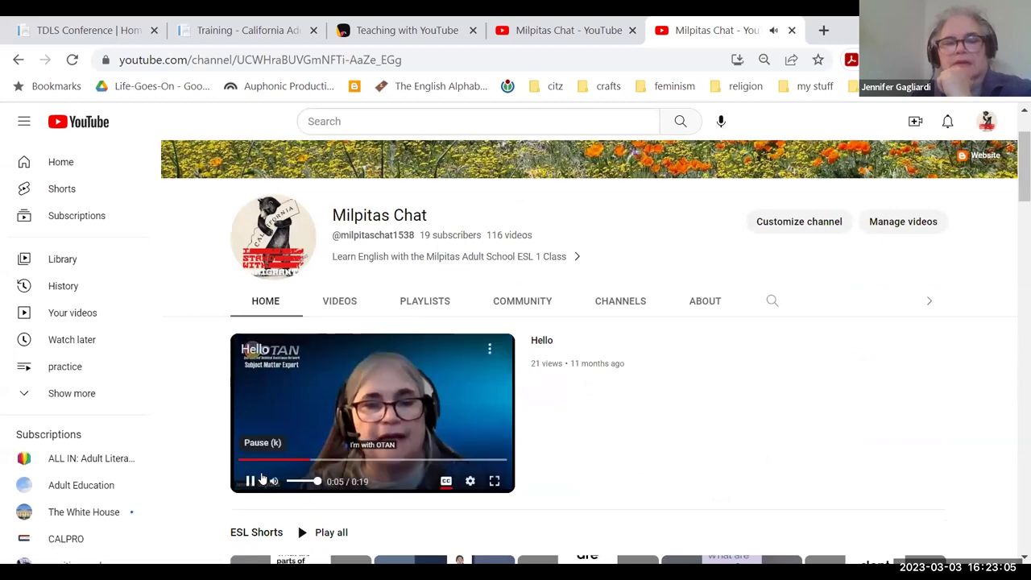
drag(1017, 199, 998, 457)
scroll(997, 458, down, 2)
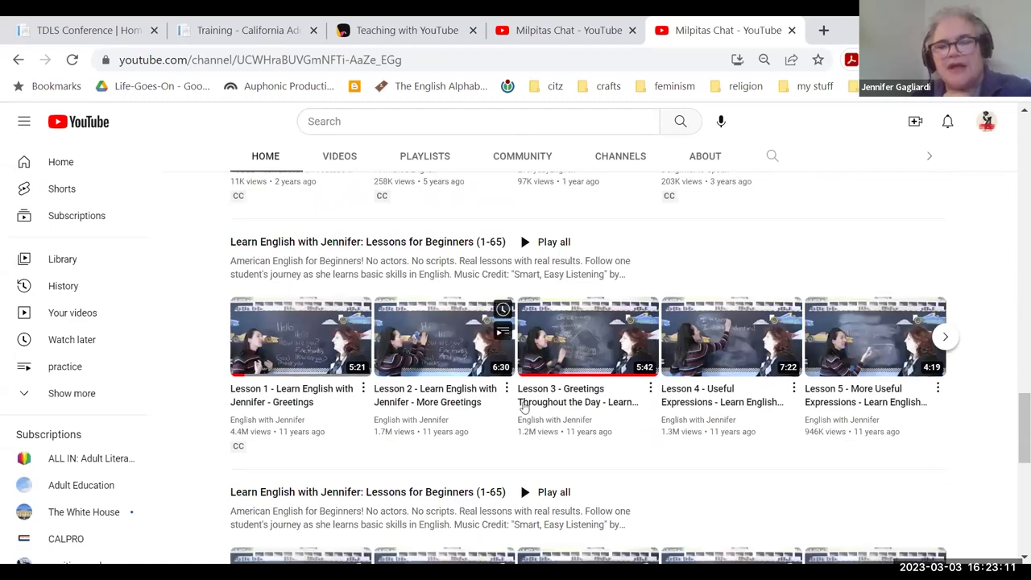
scroll(1016, 451, down, 2)
drag(1017, 451, 1017, 405)
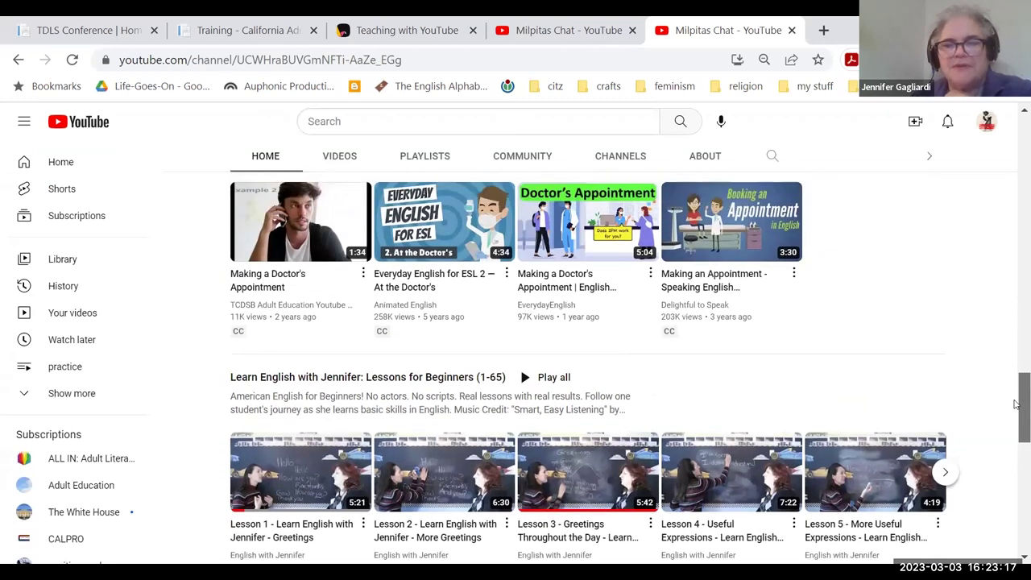
drag(1016, 405, 1018, 383)
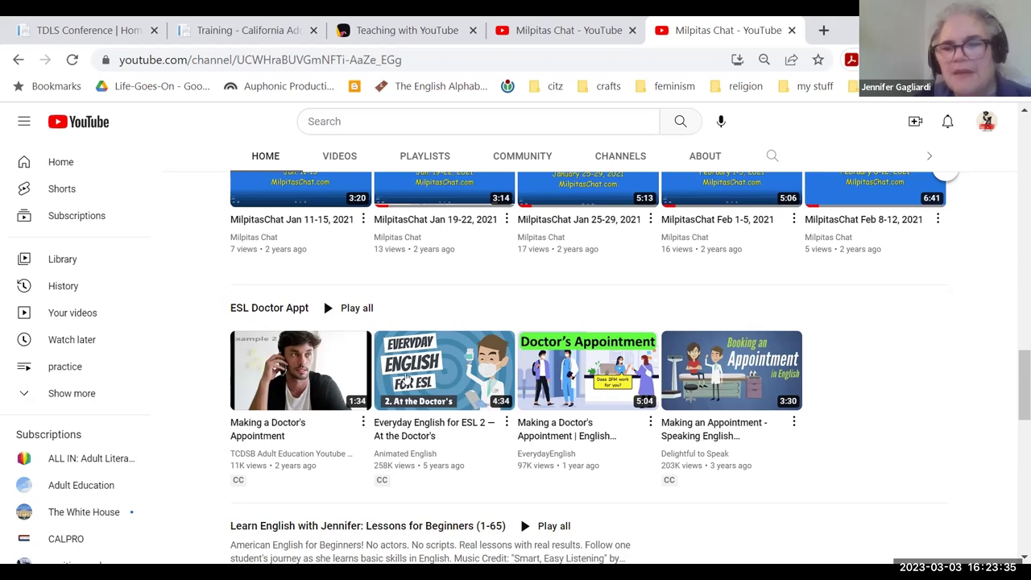
Open the "Making a Doctor's Appointment" video from the ESL Doctor Appt section and pause playback.
click(290, 367)
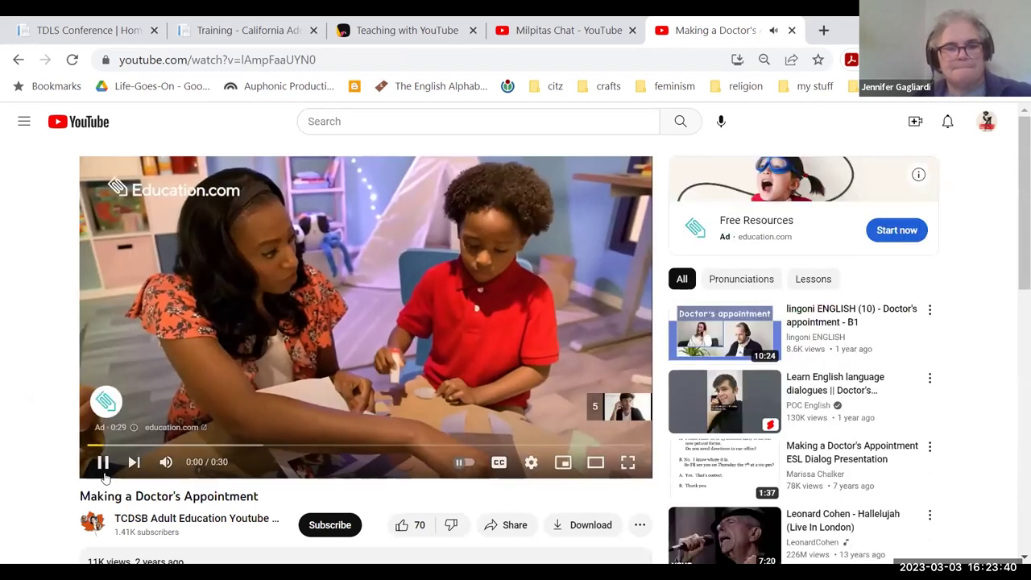
click(102, 462)
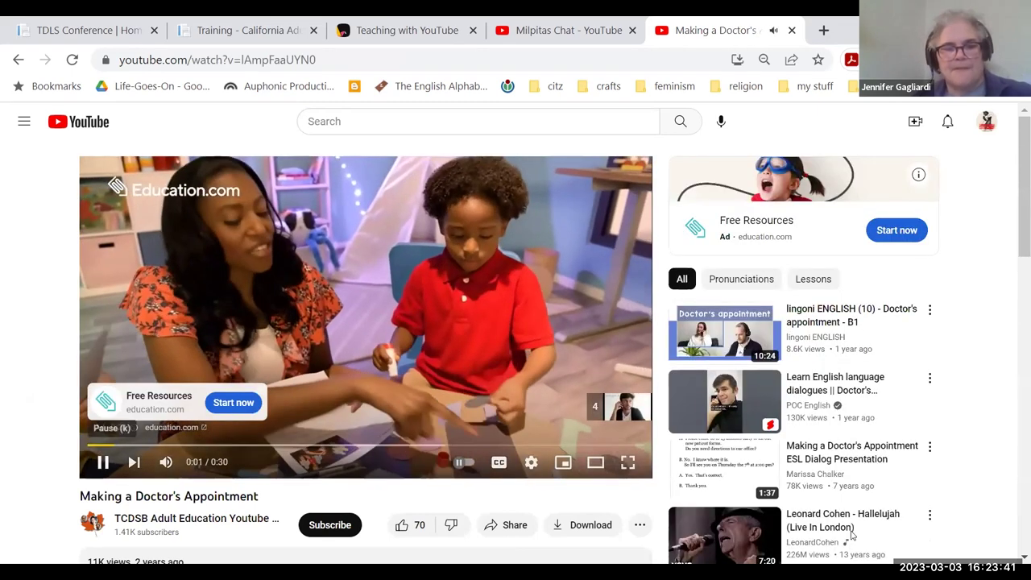
View the sharing options for the doctor's appointment video, close them and resume playback.
click(513, 529)
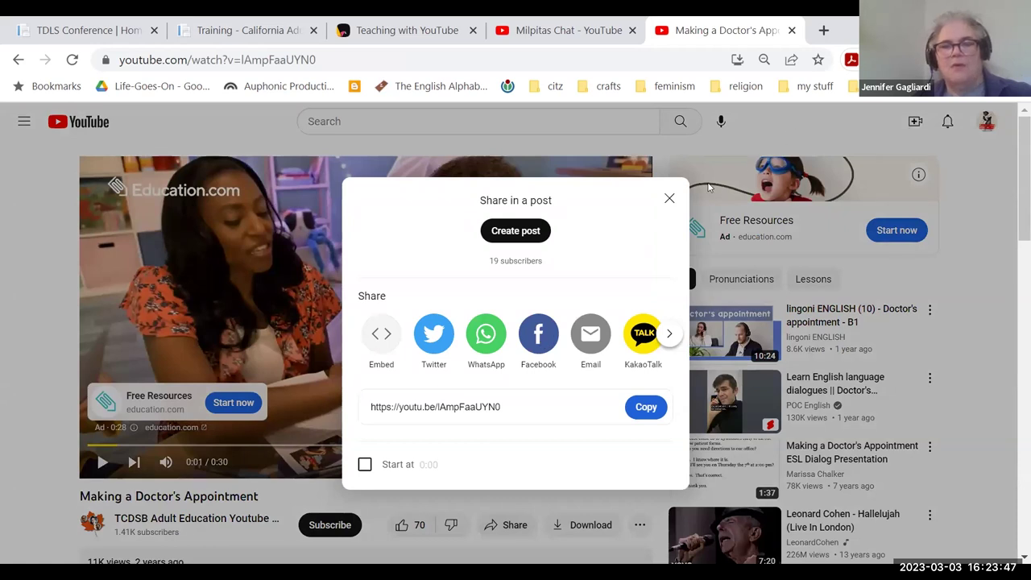
key(Escape)
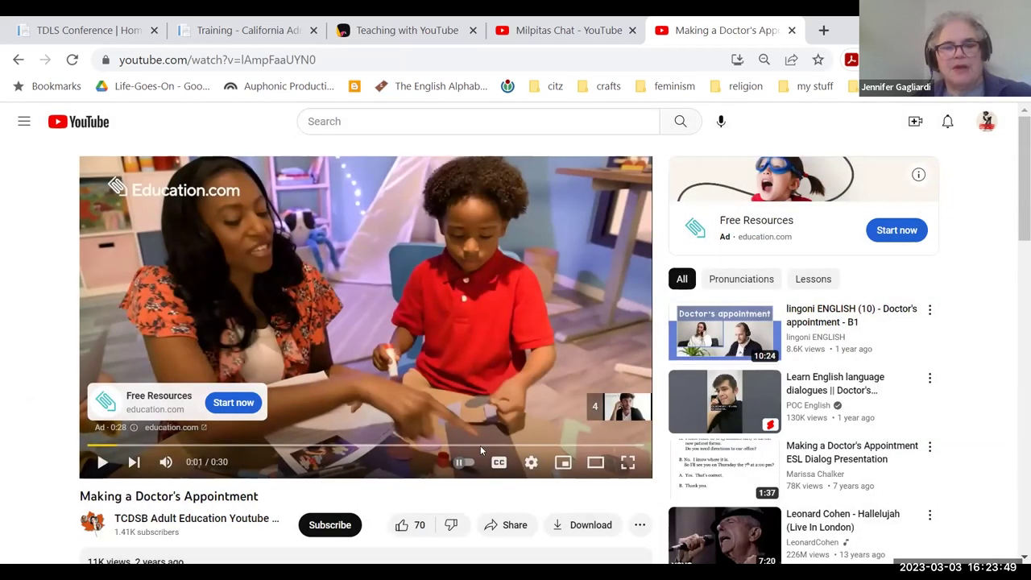
click(106, 476)
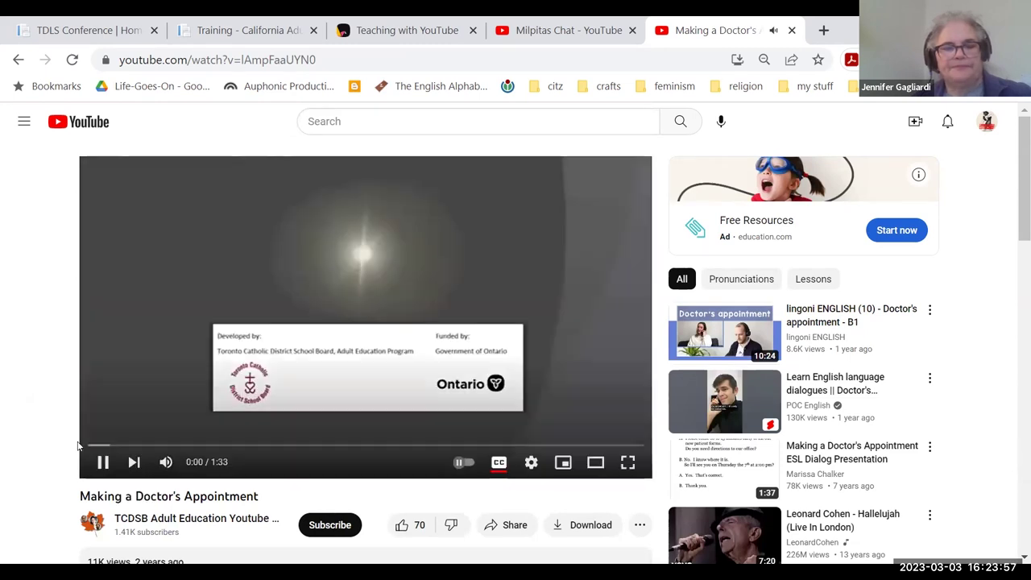
Pause the doctor's appointment video at 1:02 and copy its share link with that start time.
click(102, 461)
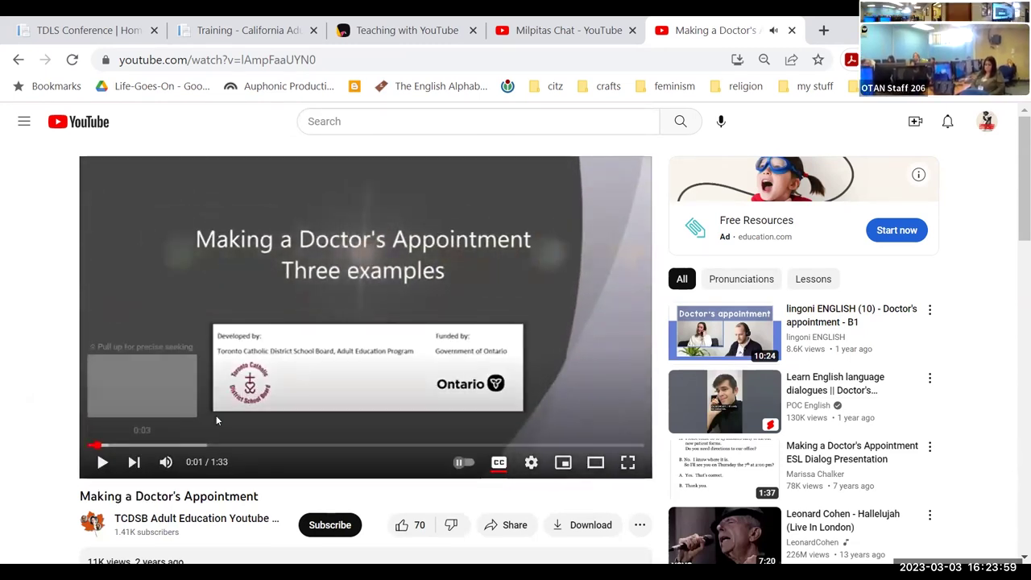
drag(97, 443, 461, 441)
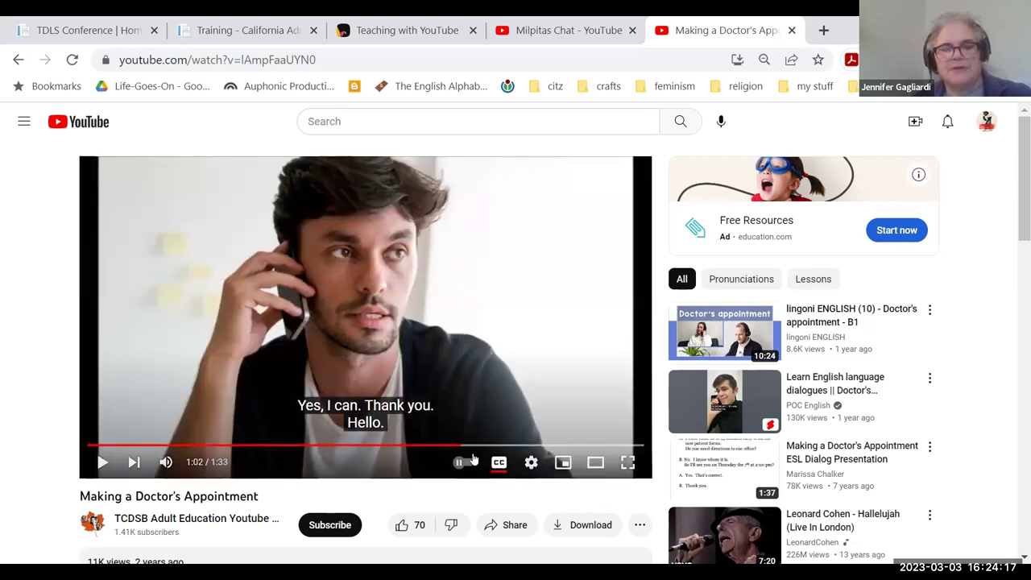
click(517, 534)
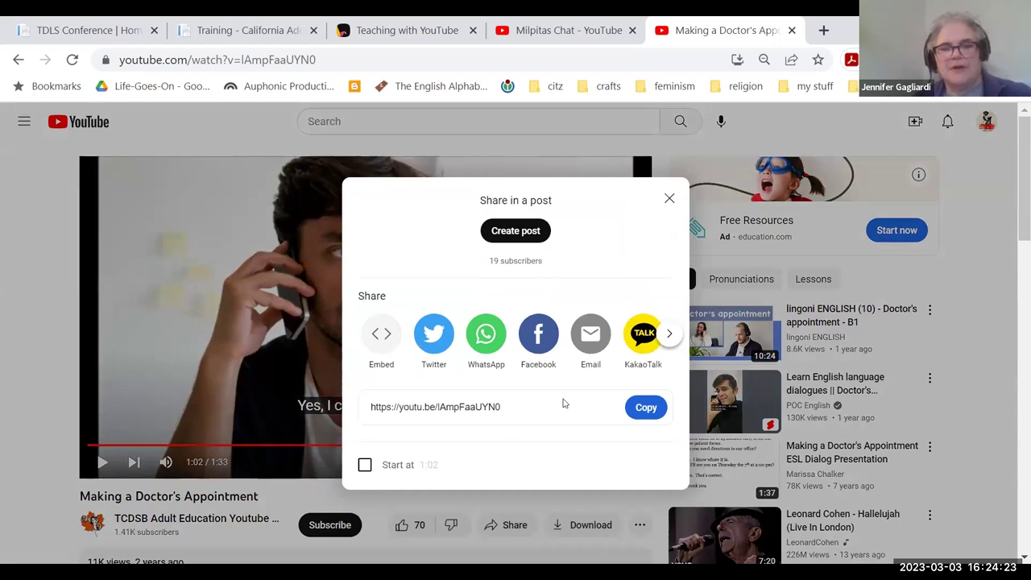
click(365, 467)
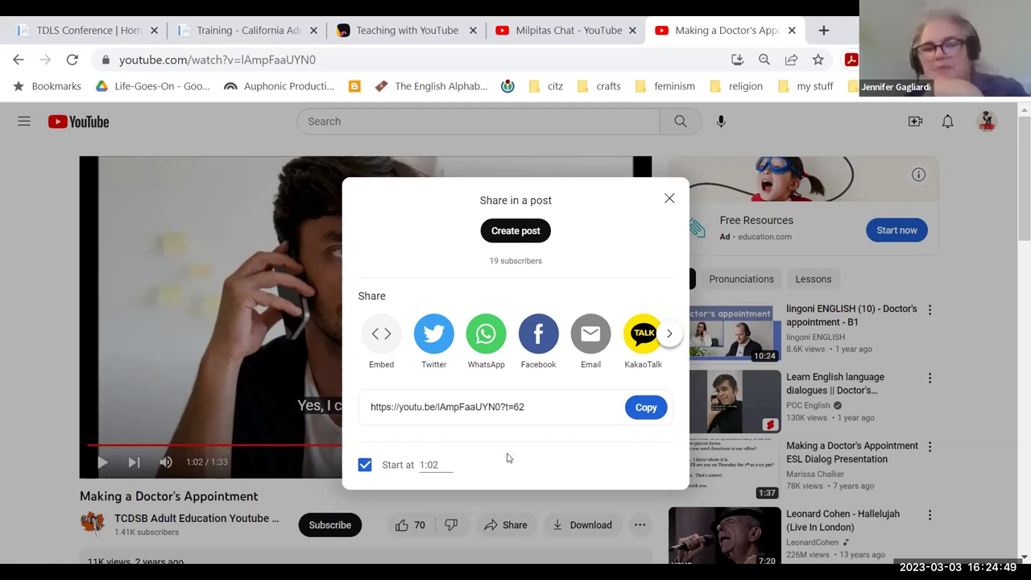
click(646, 410)
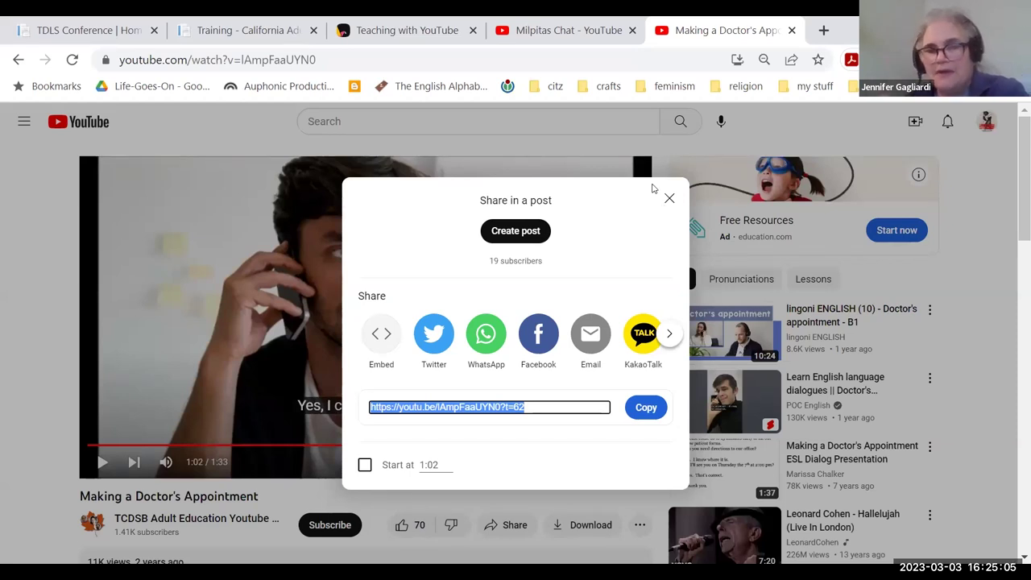
click(667, 198)
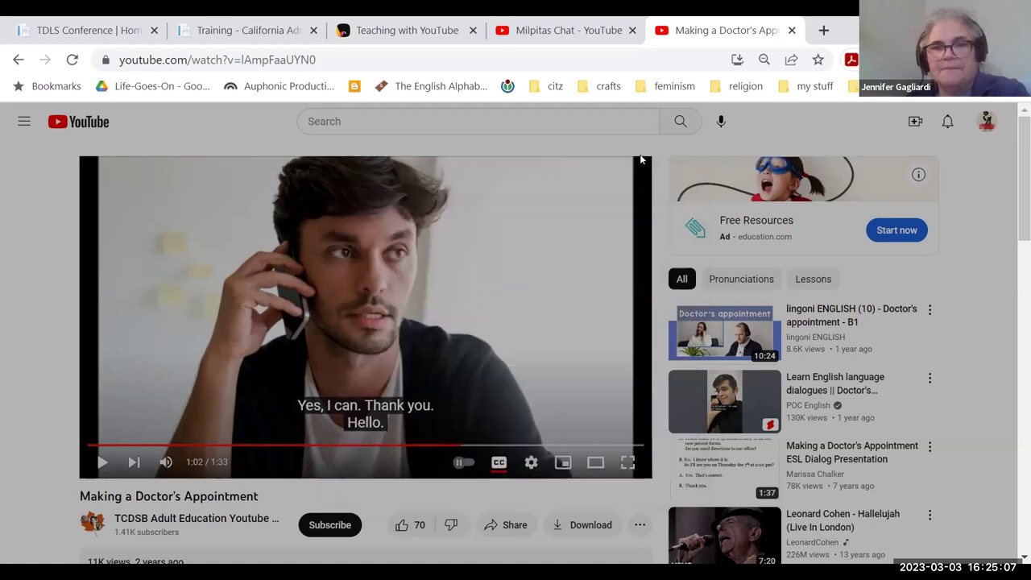
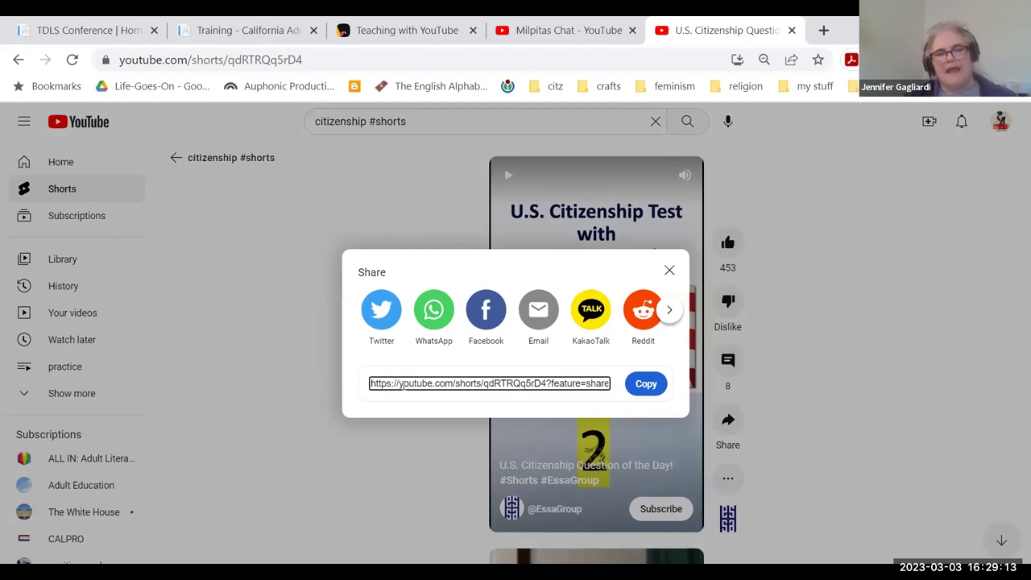
Reopen the sharing options for the U.S. Citizenship Question of the Day short and copy its link.
click(748, 384)
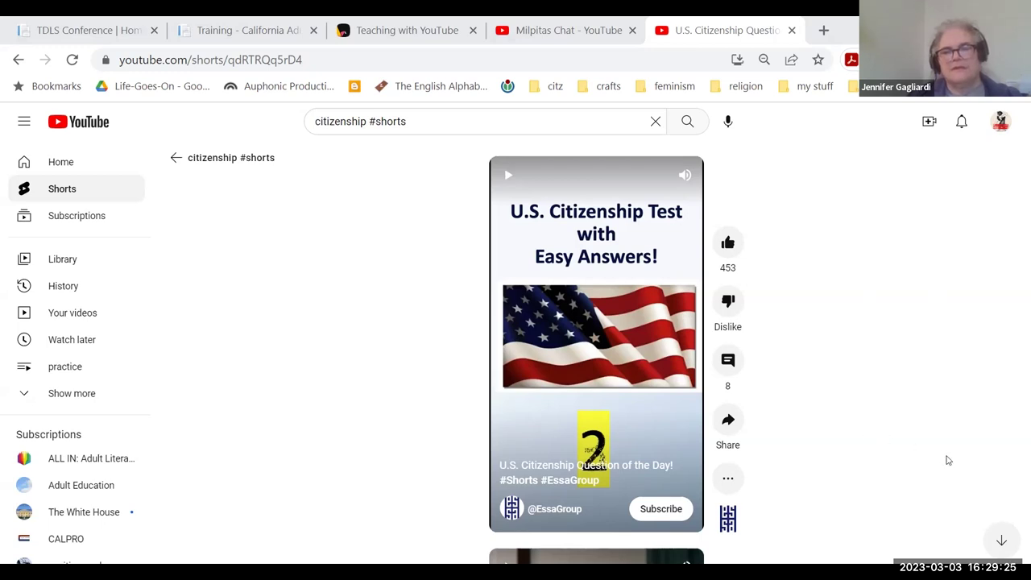
click(729, 421)
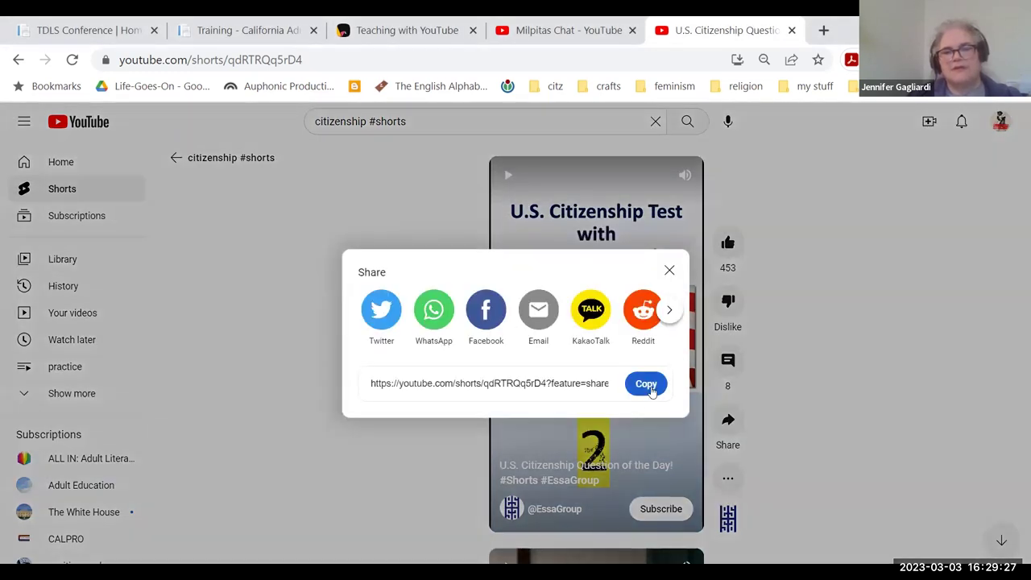
click(647, 384)
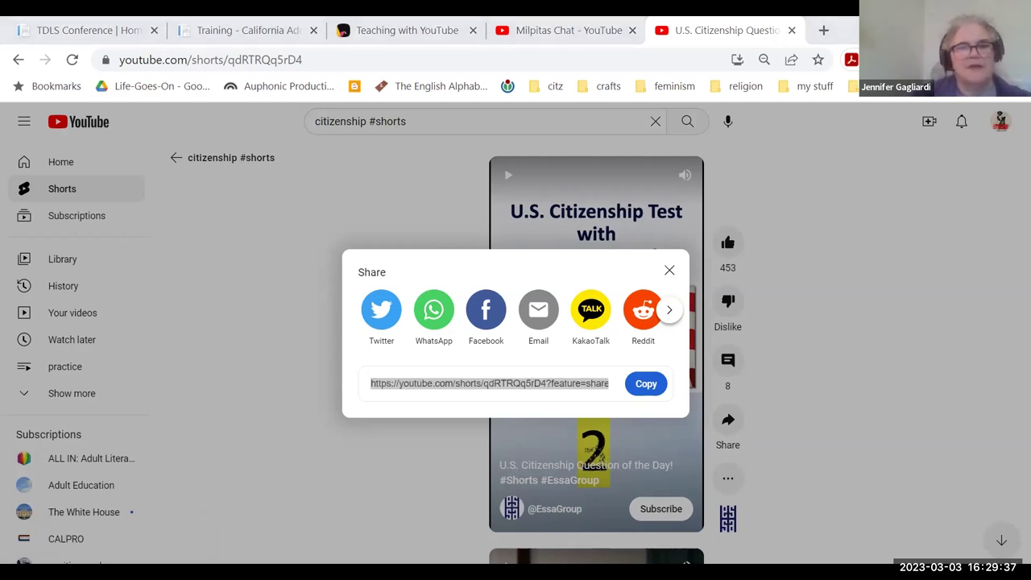
Return to the Milpitas Chat channel page, look over its home sections and open the channel's video management.
click(911, 341)
click(1001, 121)
click(920, 202)
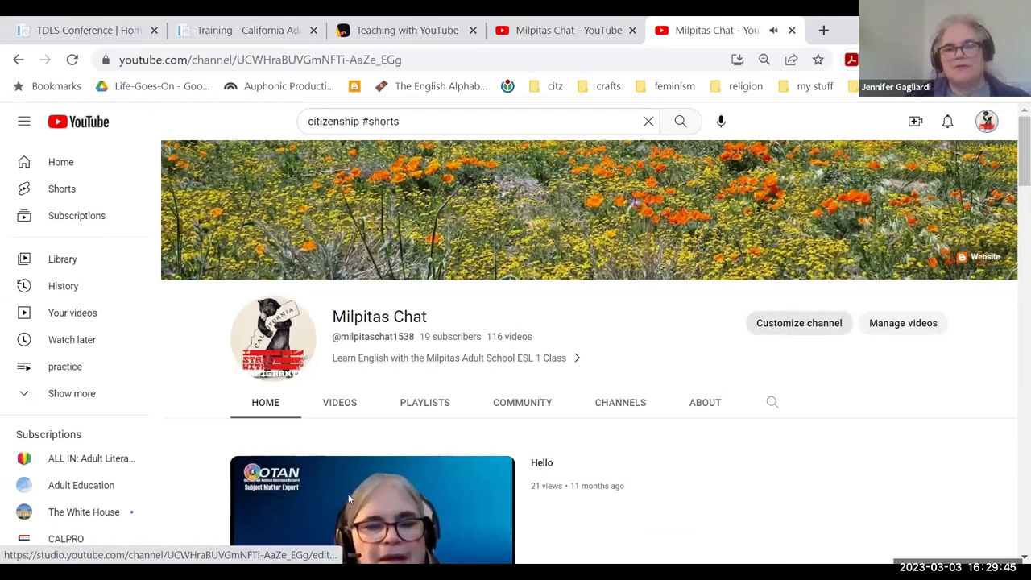
scroll(1017, 238, down, 3)
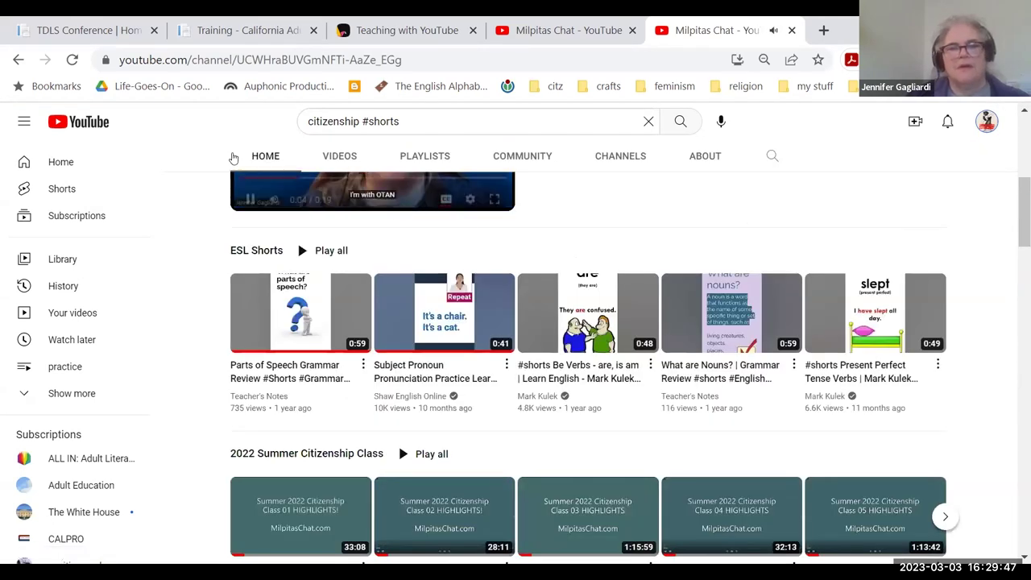
scroll(1017, 239, down, 5)
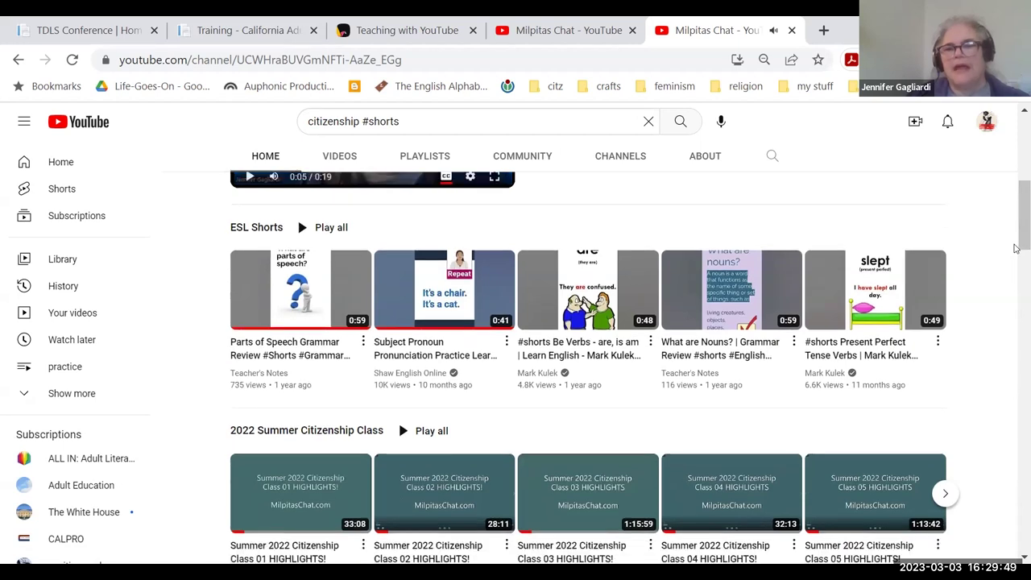
scroll(1017, 238, up, 8)
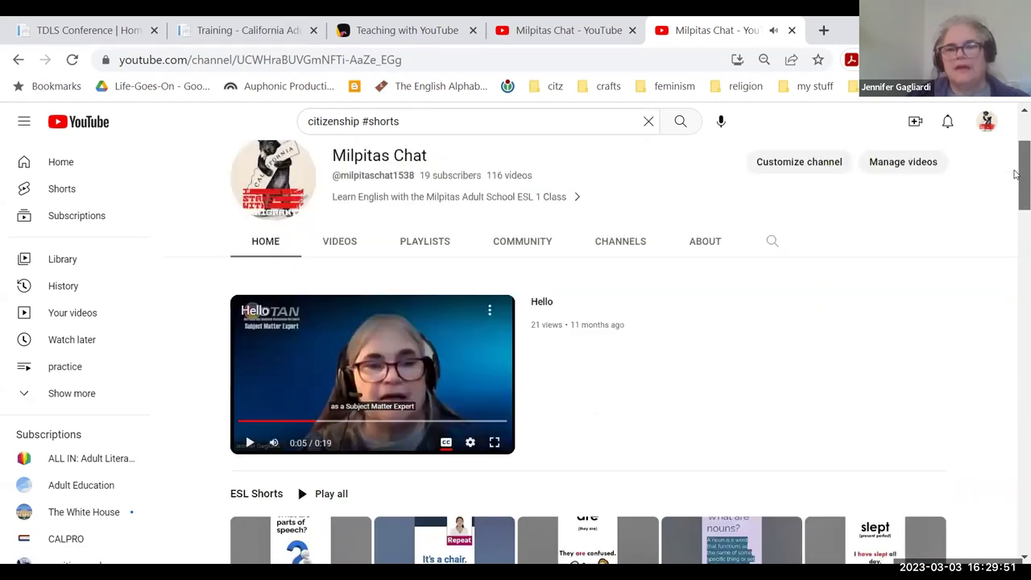
click(896, 163)
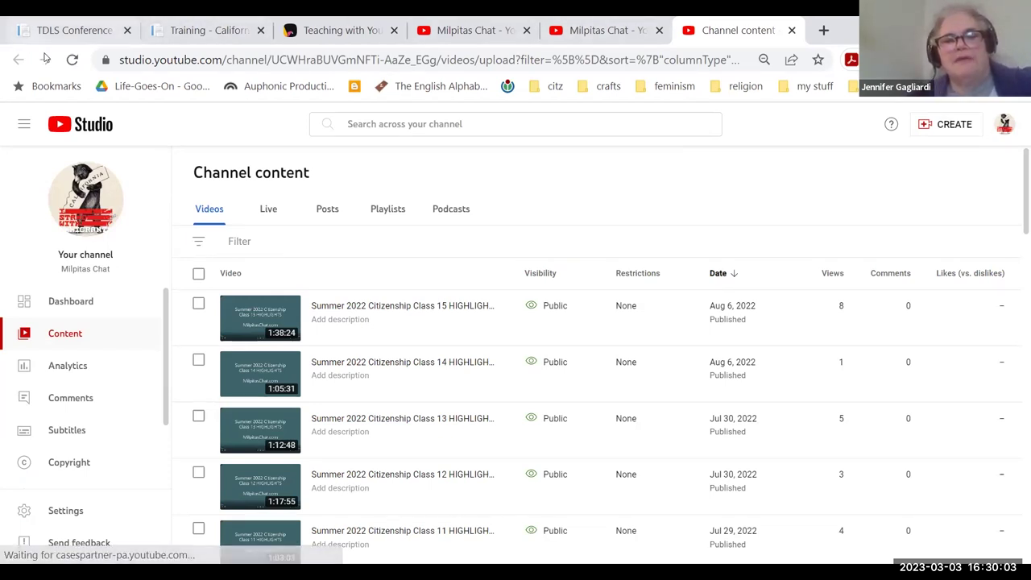
Create a new playlist titled "citizenship shorts" with Public visibility.
click(937, 133)
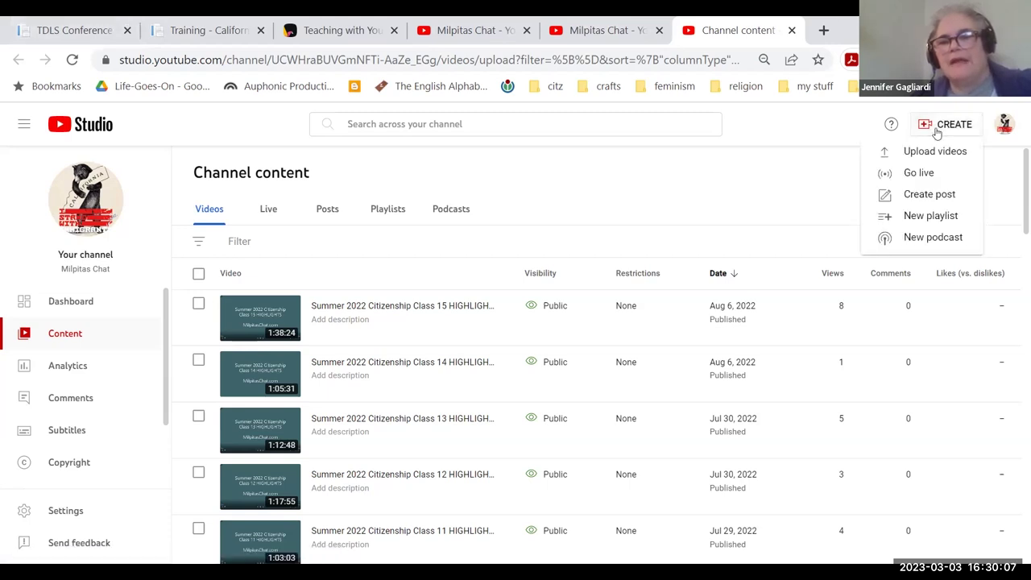
click(918, 222)
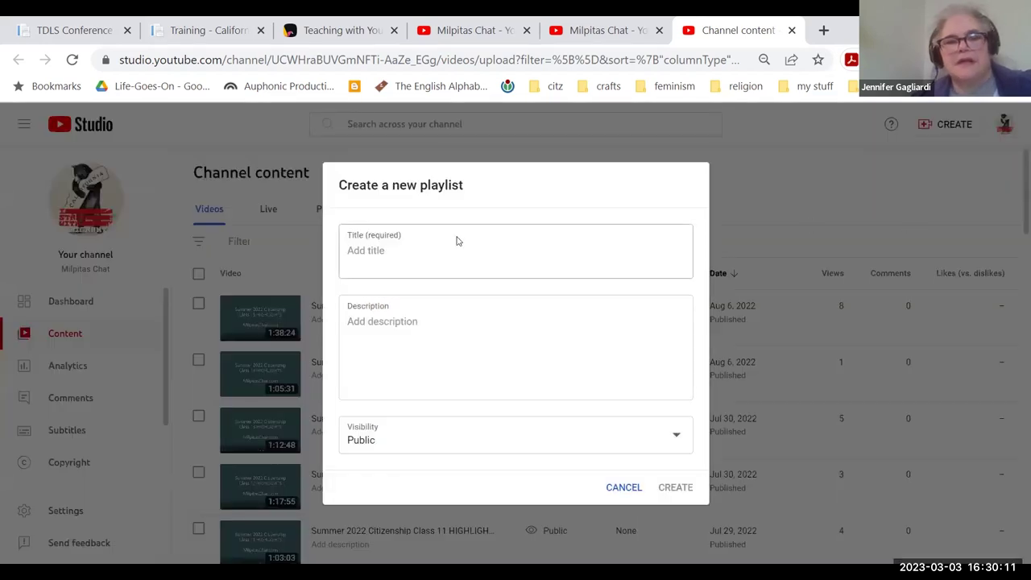
click(437, 255)
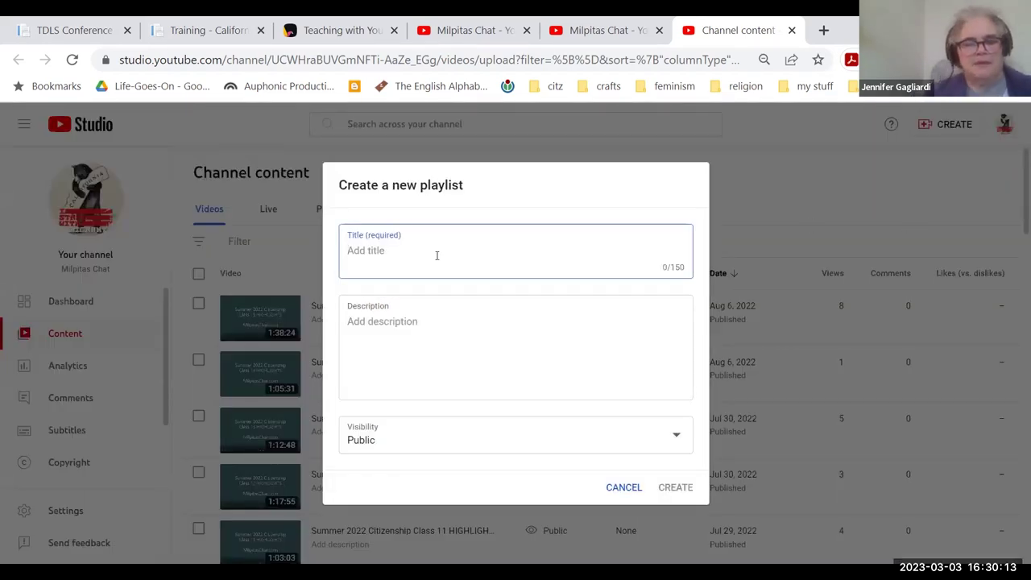
text(i)
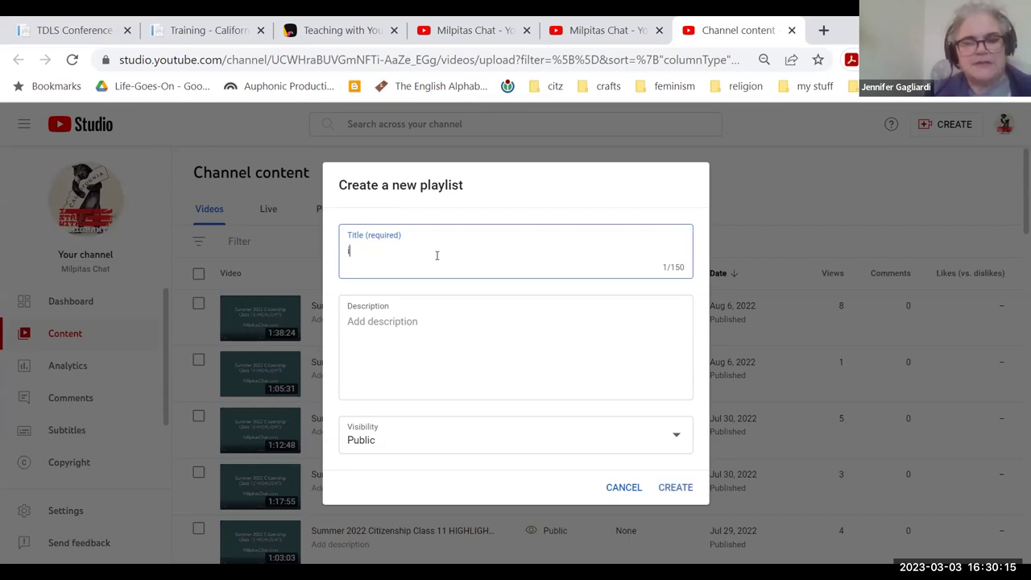
key(BackSpace)
text(citizenship shorts)
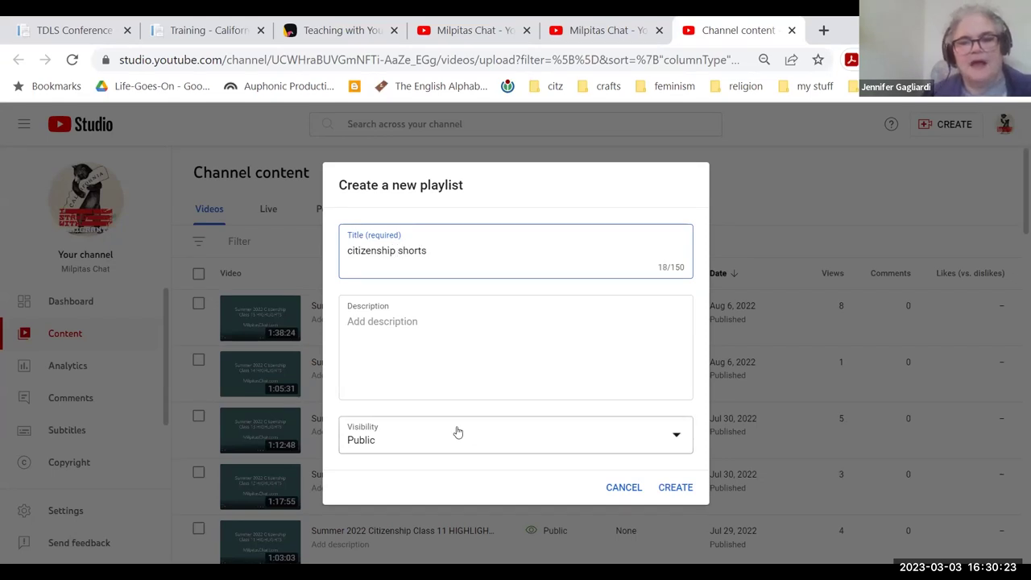
click(675, 433)
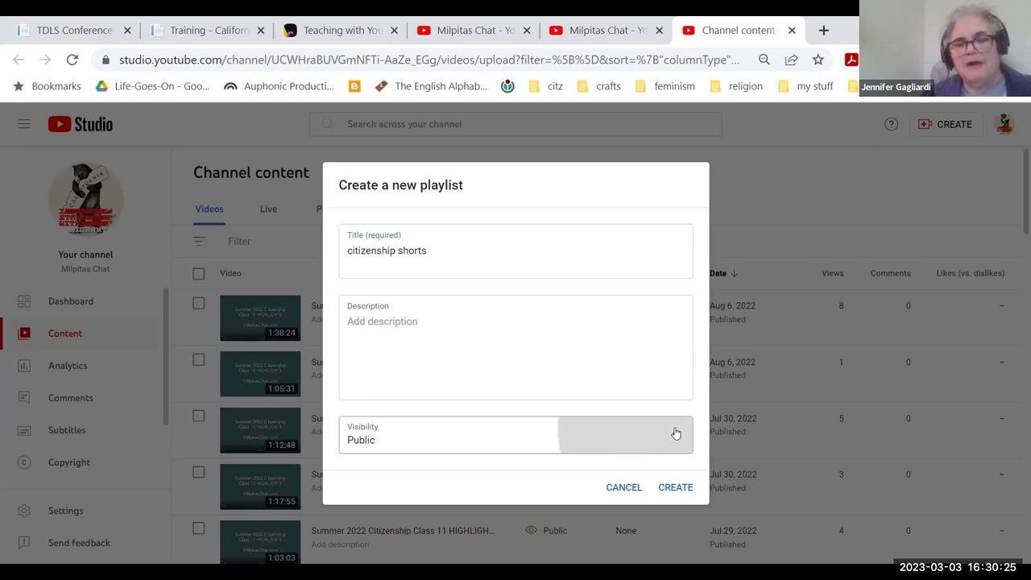
click(676, 433)
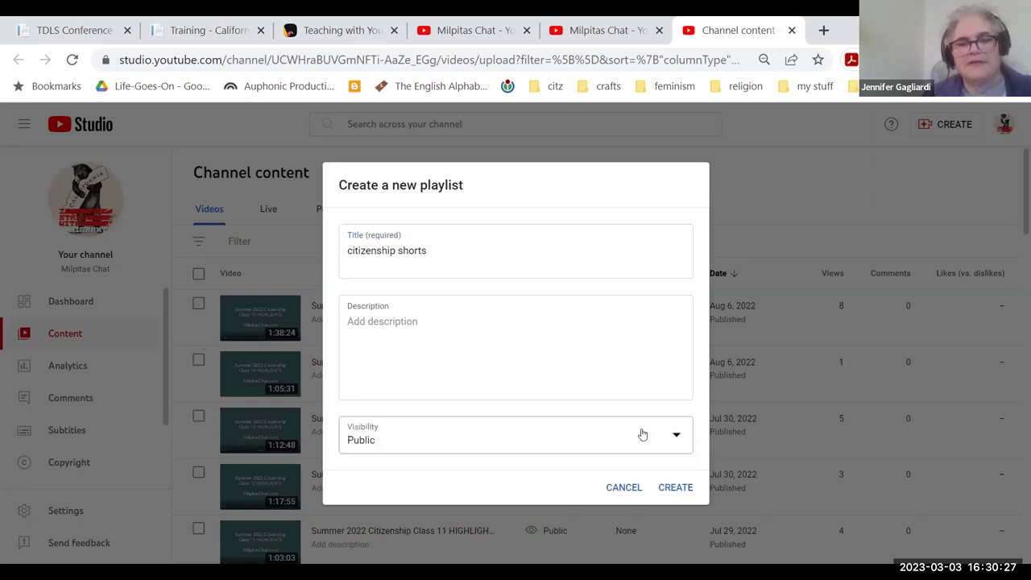
click(675, 488)
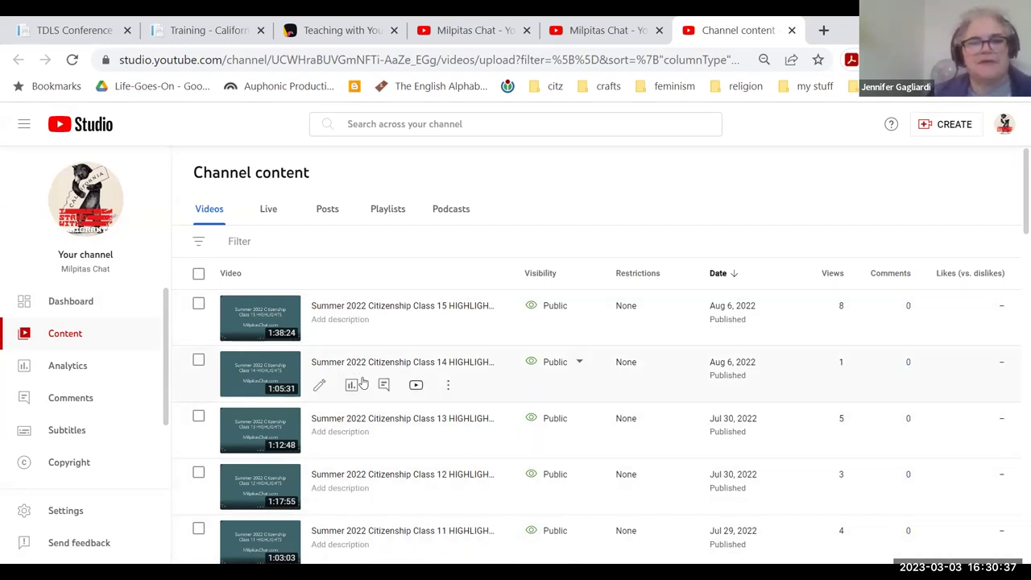
click(392, 209)
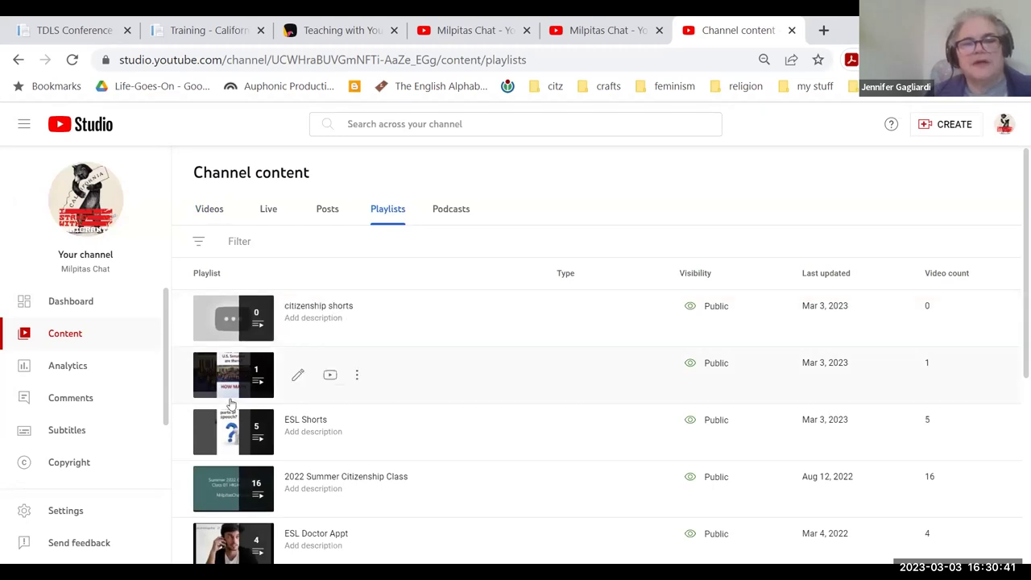
click(297, 320)
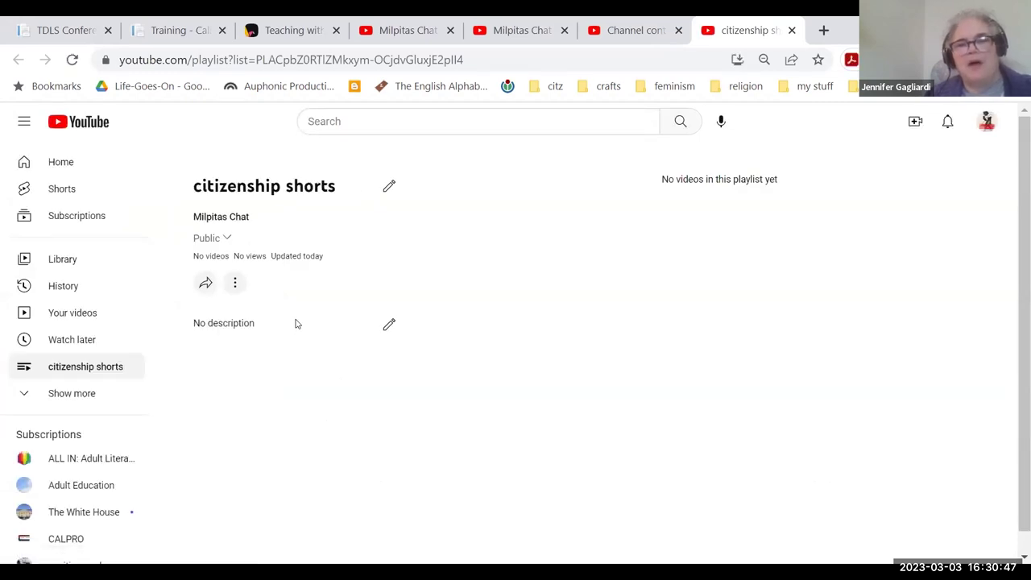
click(235, 284)
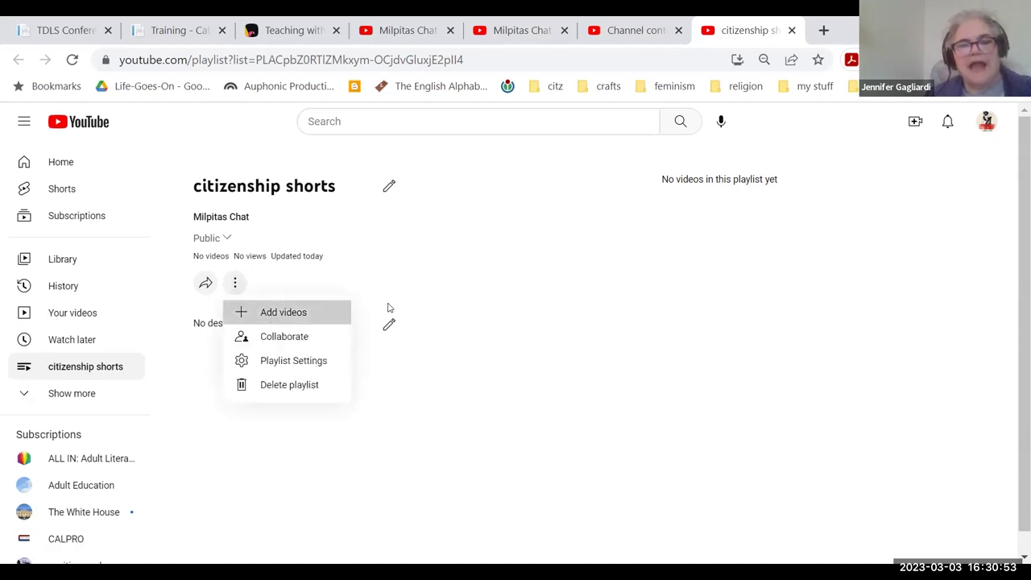
click(442, 159)
text(https://youtube.com/shorts/qdRTRQq5rD4?feature=share)
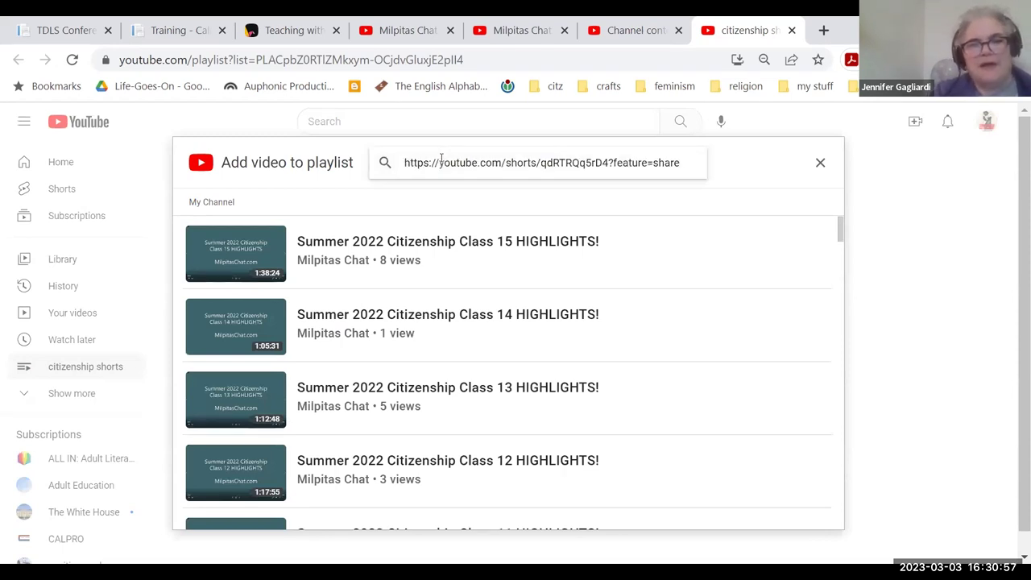
key(BackSpace)
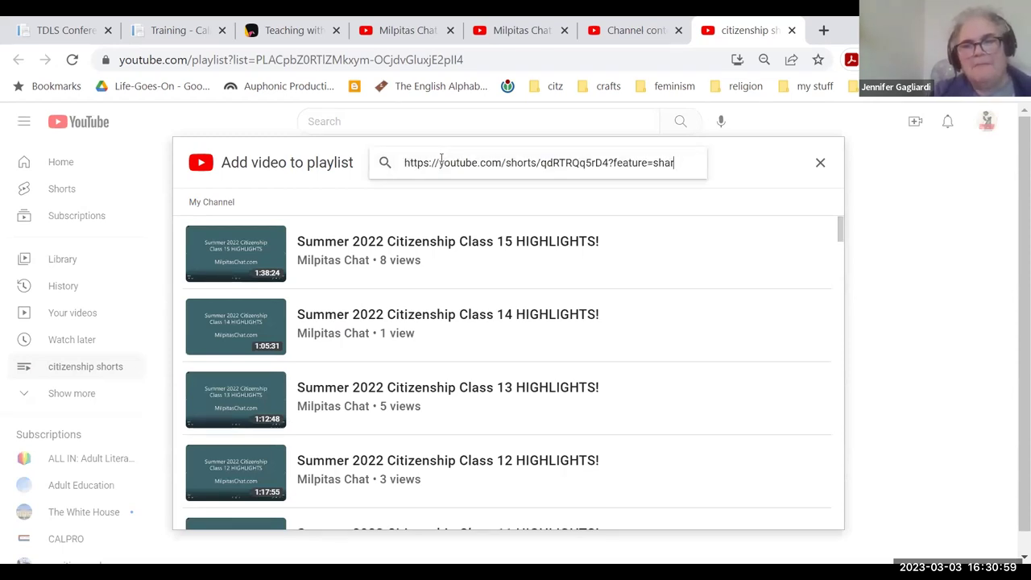
key(BackSpace)
key(BackSpace)
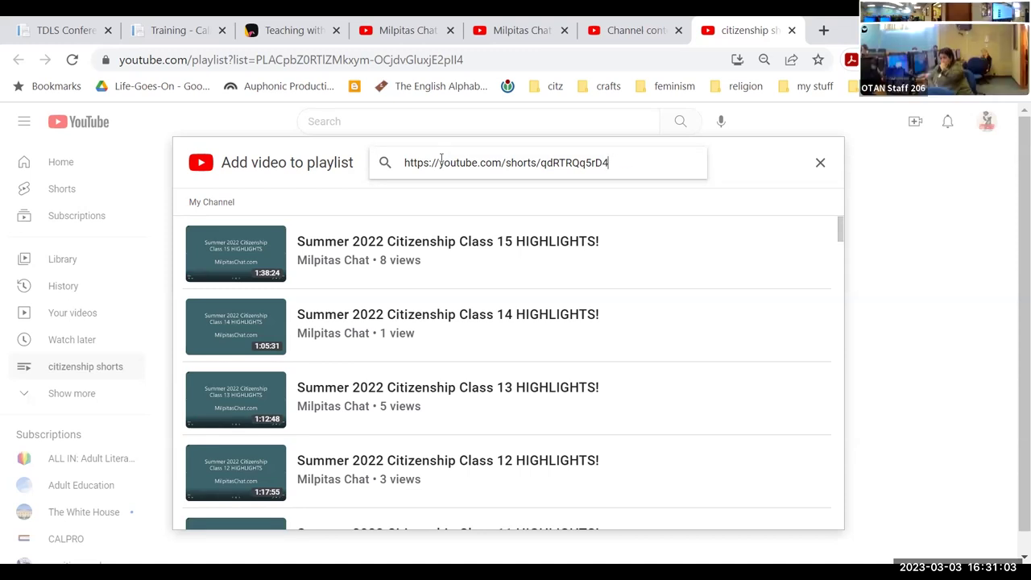
key(Return)
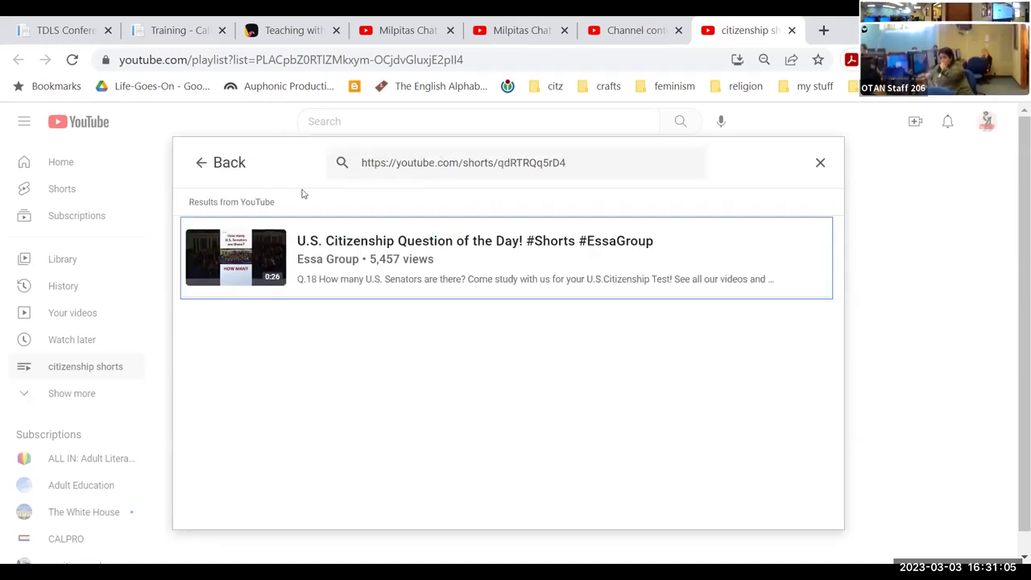
click(329, 242)
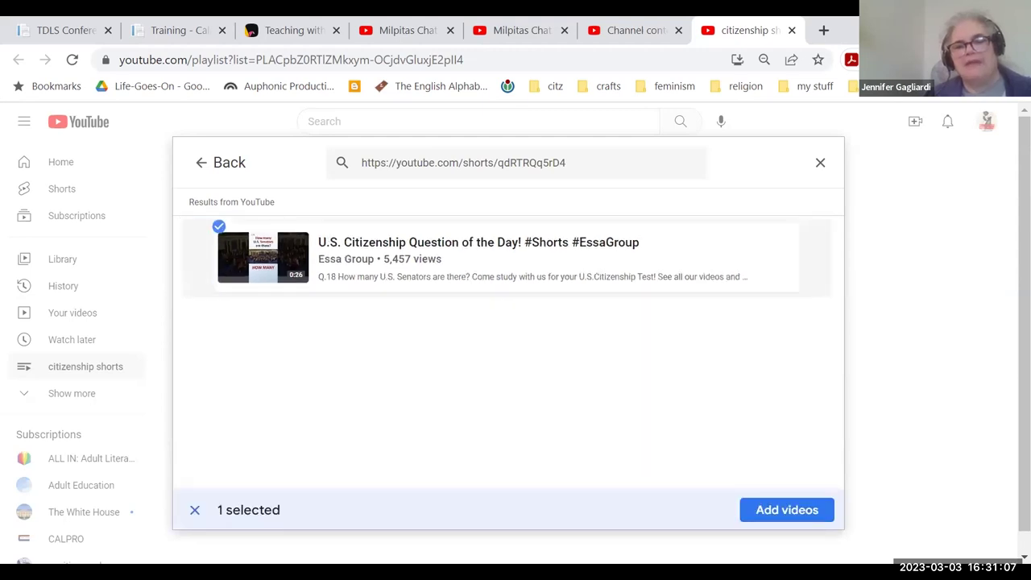
click(790, 516)
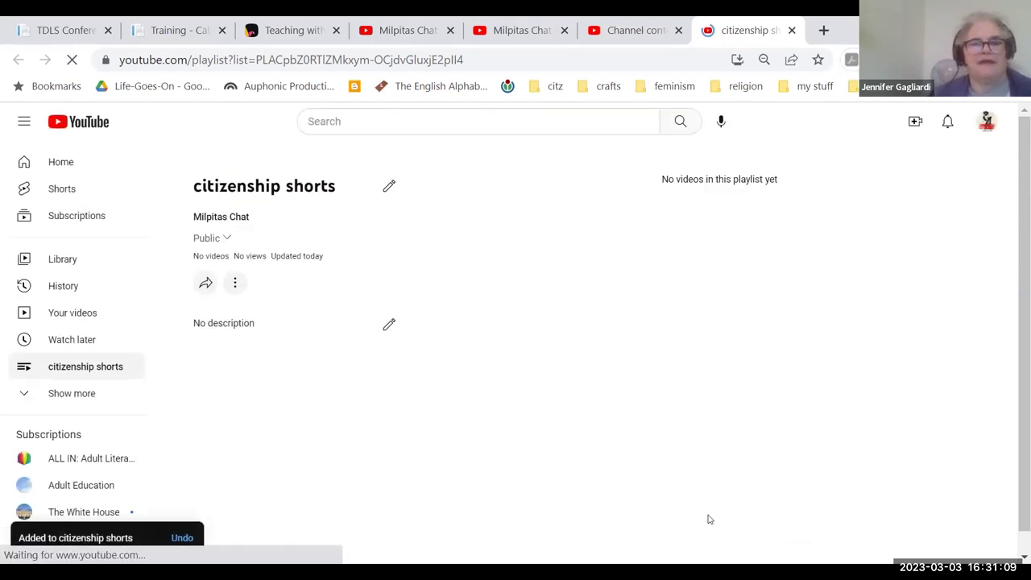
Search YouTube for "citizenship #shorts" and browse the results for further shorts.
click(361, 125)
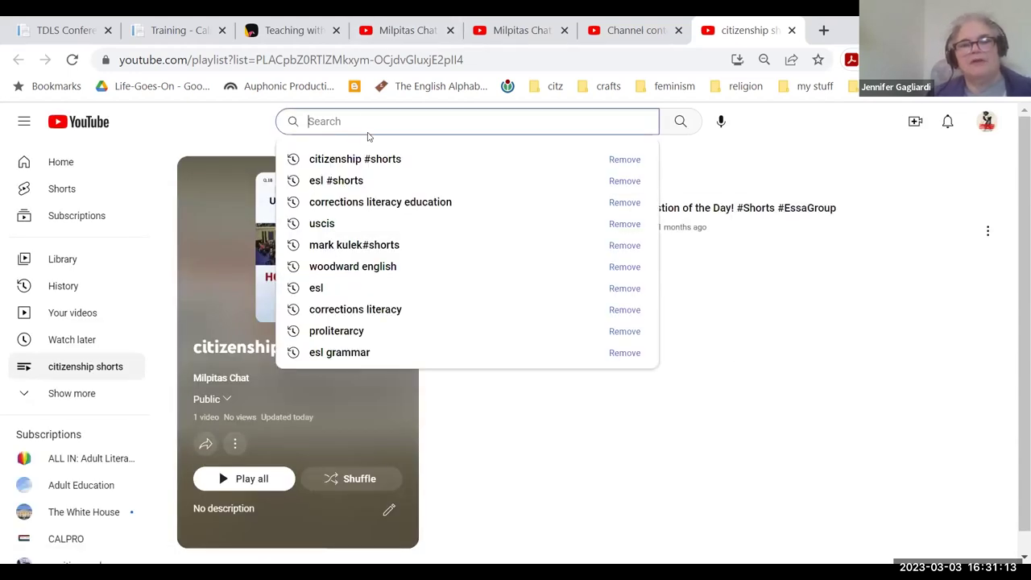
click(368, 159)
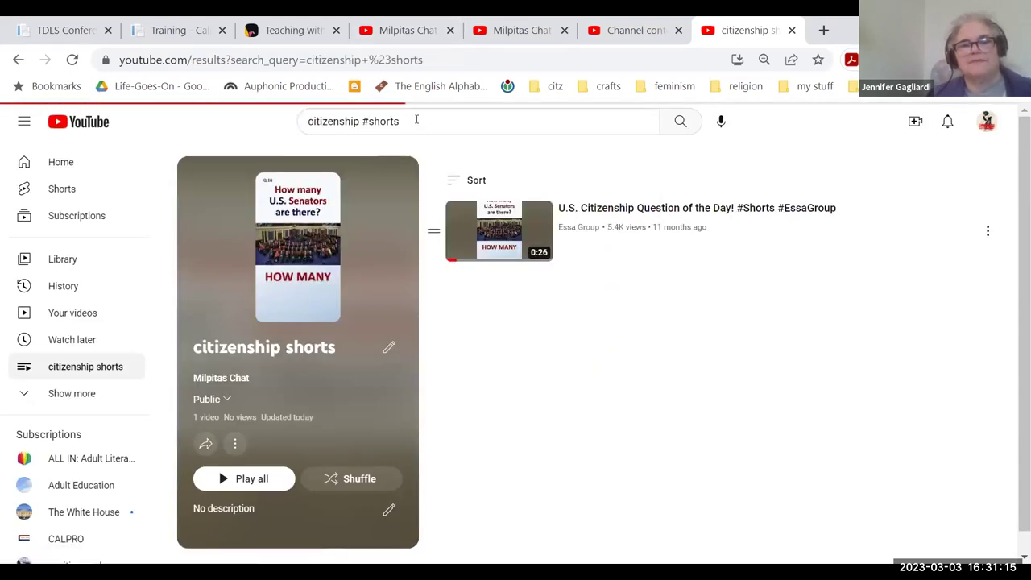
drag(1014, 155, 1003, 248)
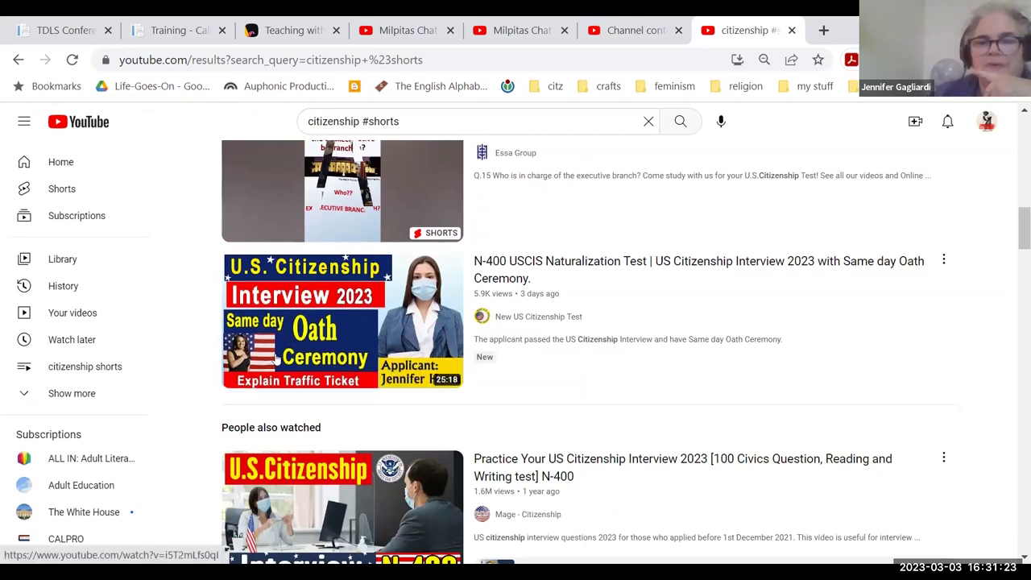
Browse the Shorts shelf of the "citizenship #shorts" results, opening an American citizenship interview 2023 short and returning to the results.
mouse_move(276, 360)
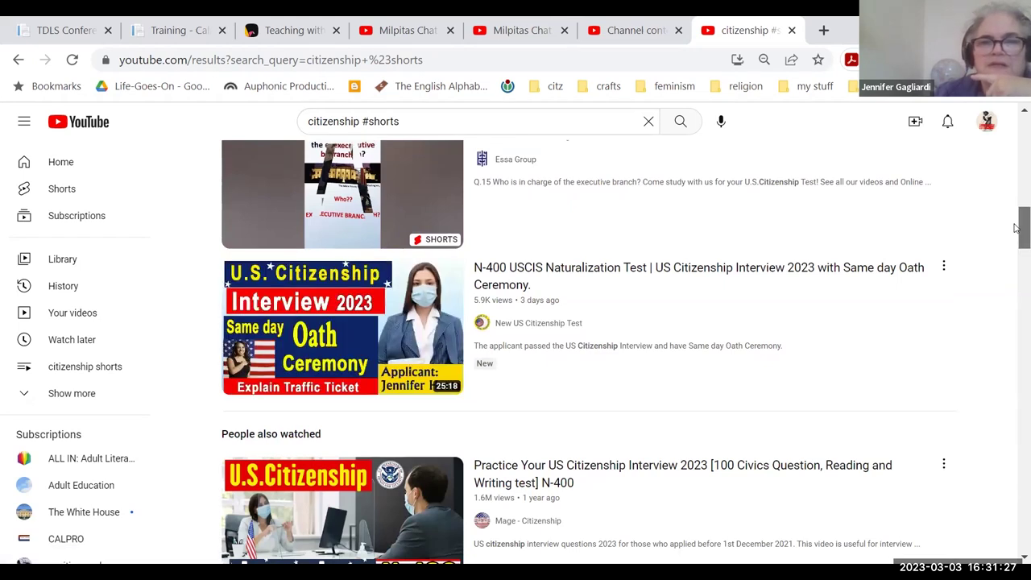
scroll(1017, 201, up, 7)
scroll(1015, 161, up, 4)
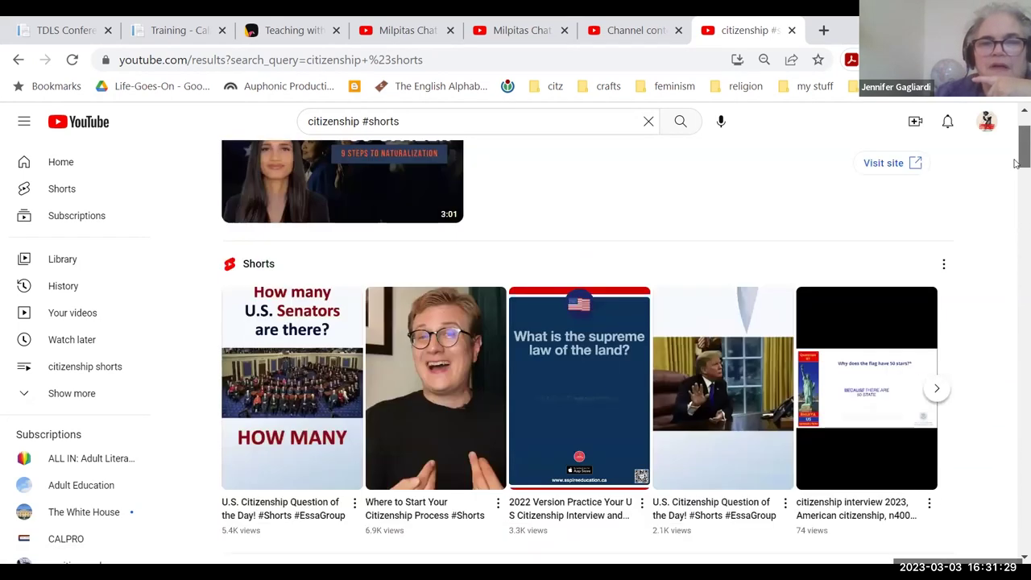
scroll(1017, 168, down, 2)
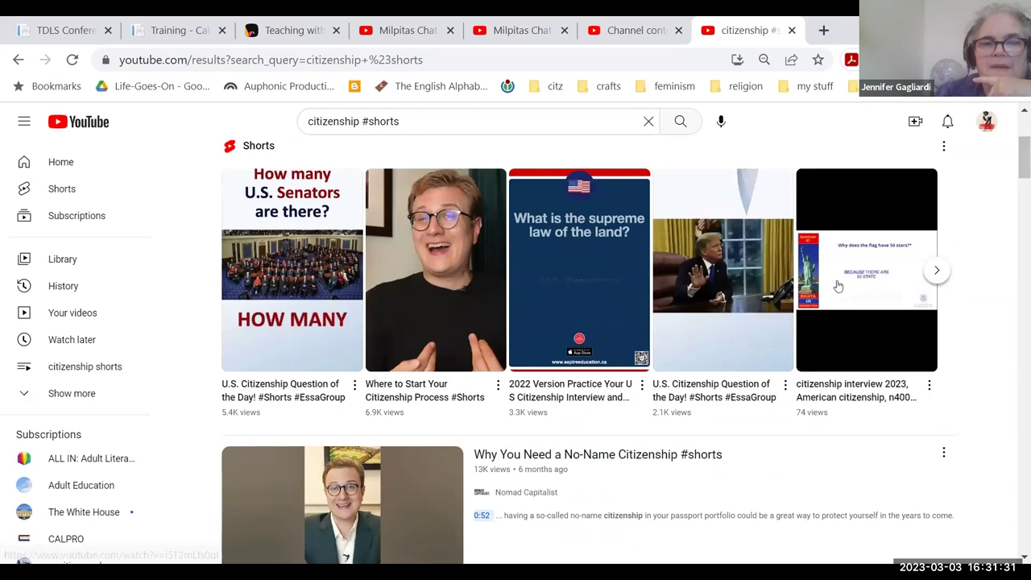
click(936, 273)
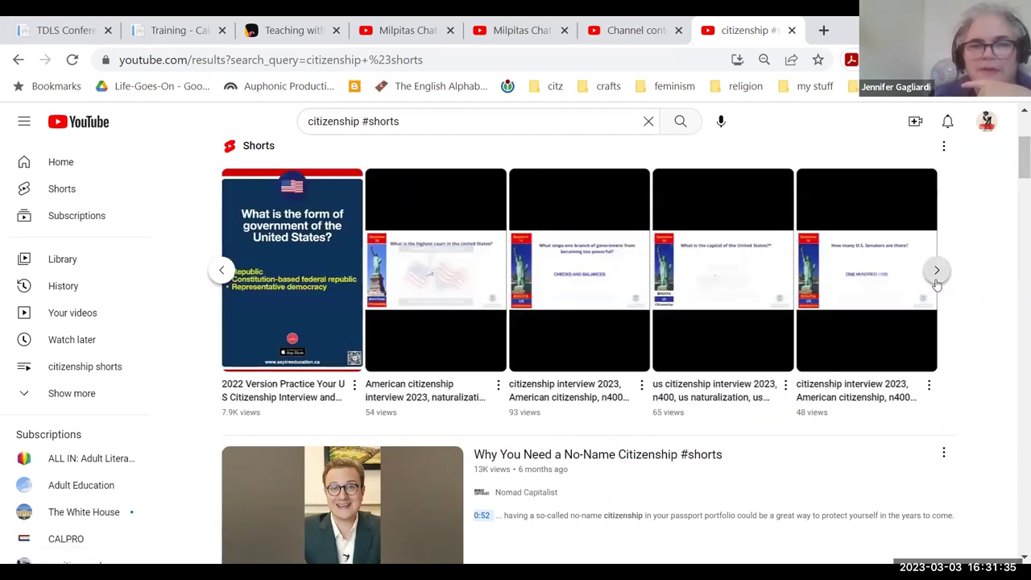
click(431, 413)
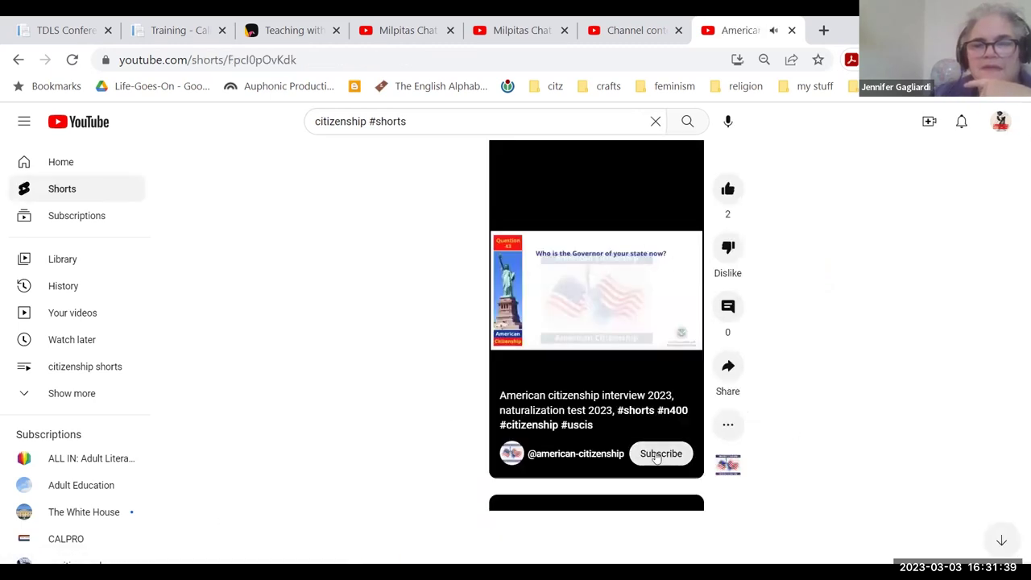
click(19, 60)
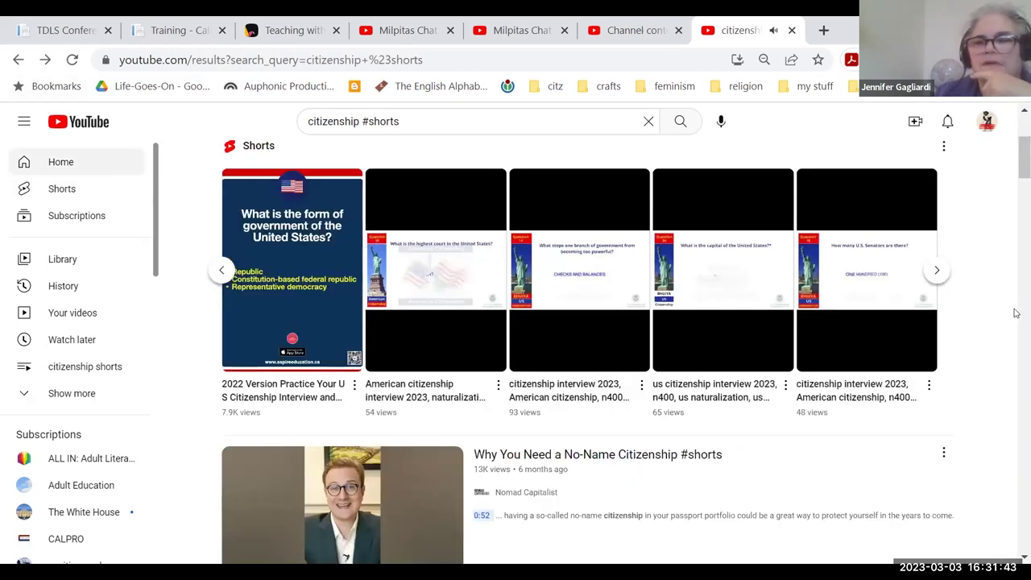
scroll(1016, 163, up, 3)
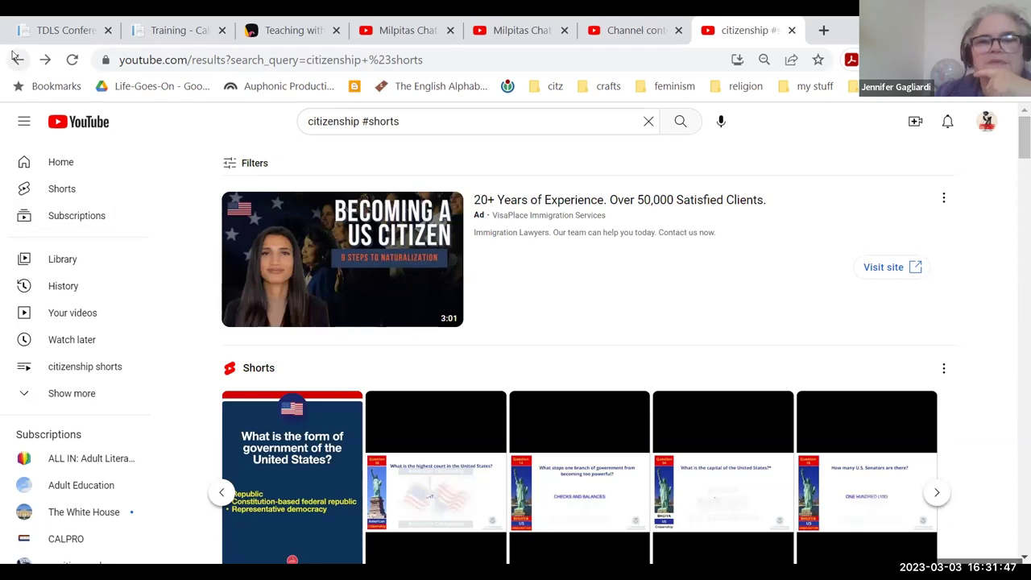
Return to the citizenship shorts playlist and start adding videos to it.
key(alt+Left)
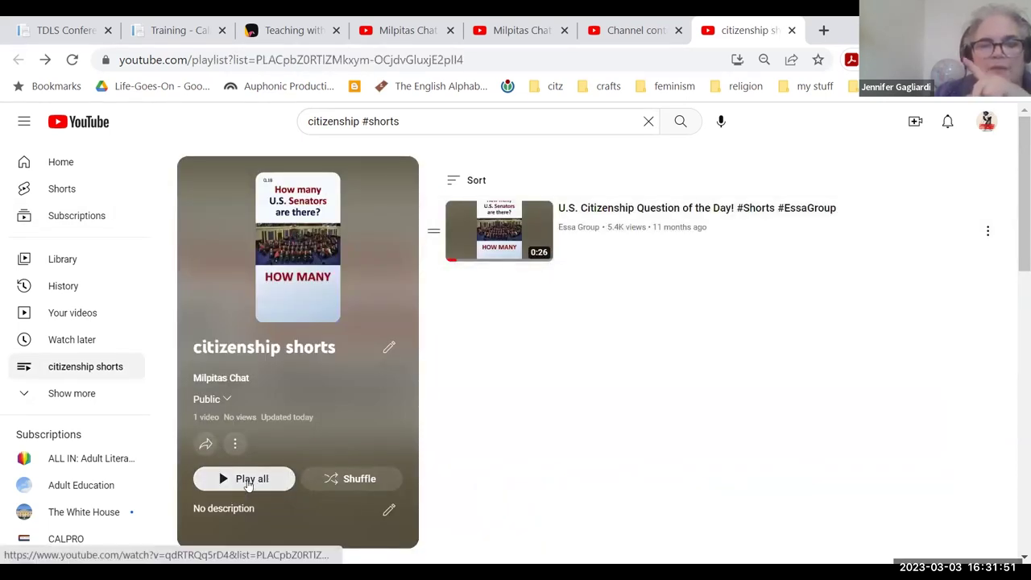
click(234, 444)
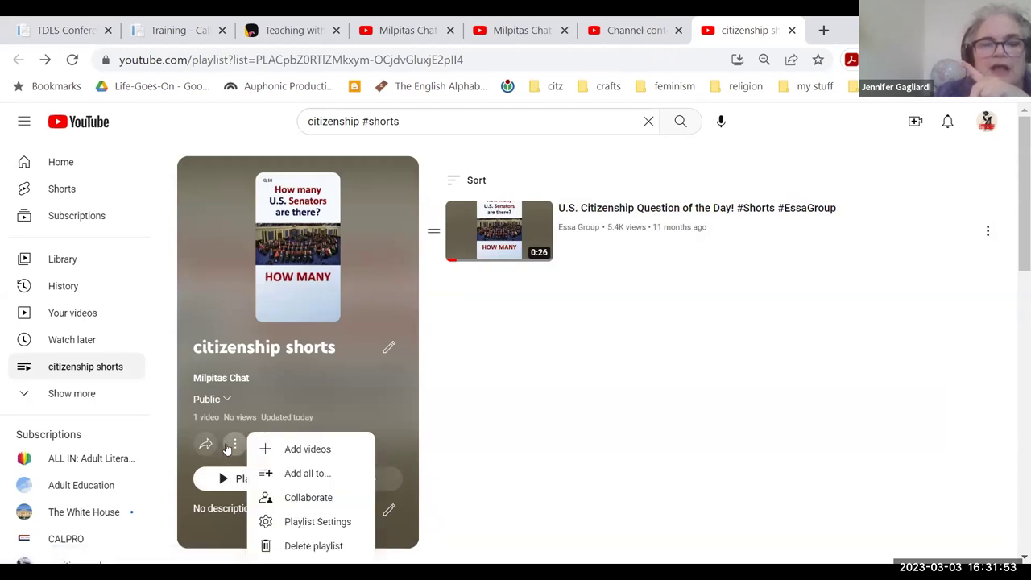
click(272, 454)
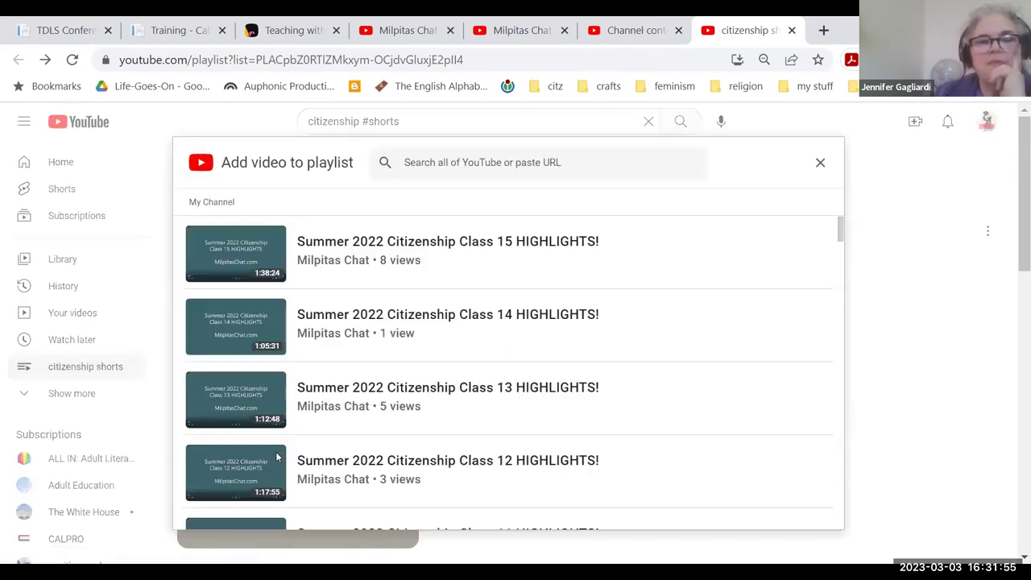
click(641, 168)
text(https://youtube.com/shorts/qdRTRQq5rD4?feature=share)
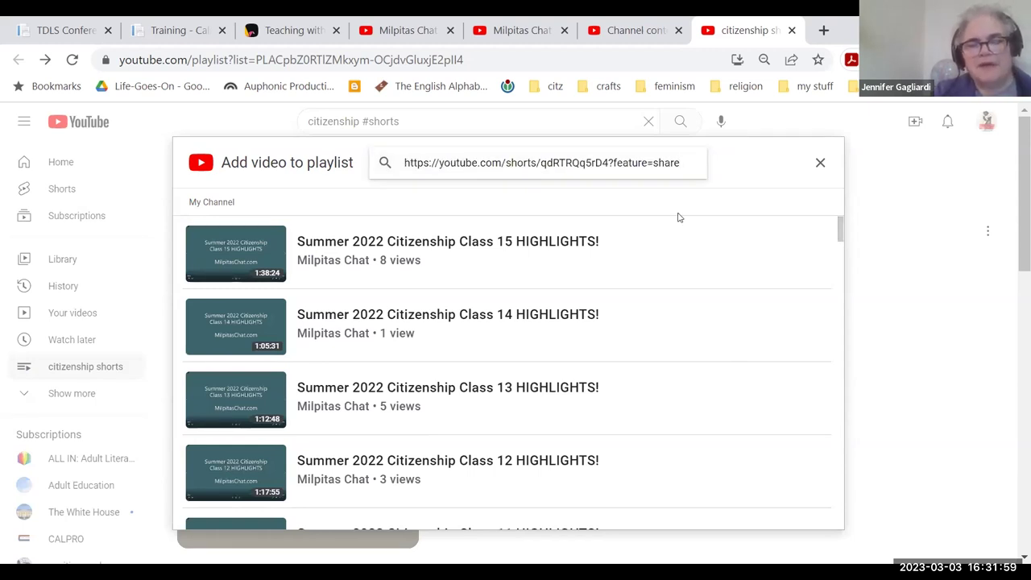
key(BackSpace)
key(BackSpace)
key(BackSpace)
key(BackSpace)
key(BackSpace)
key(BackSpace)
key(BackSpace)
key(BackSpace)
key(BackSpace)
key(BackSpace)
key(BackSpace)
key(BackSpace)
key(BackSpace)
key(BackSpace)
key(BackSpace)
key(BackSpace)
key(BackSpace)
key(BackSpace)
key(BackSpace)
key(BackSpace)
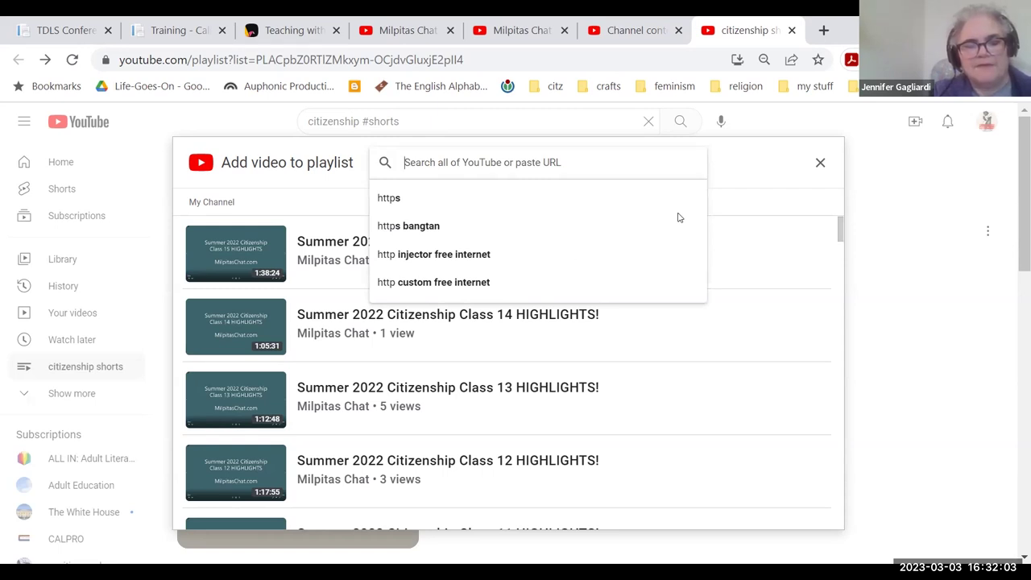
Search YouTube for "#shorts citizenship" within the playlist's video picker.
text(#s)
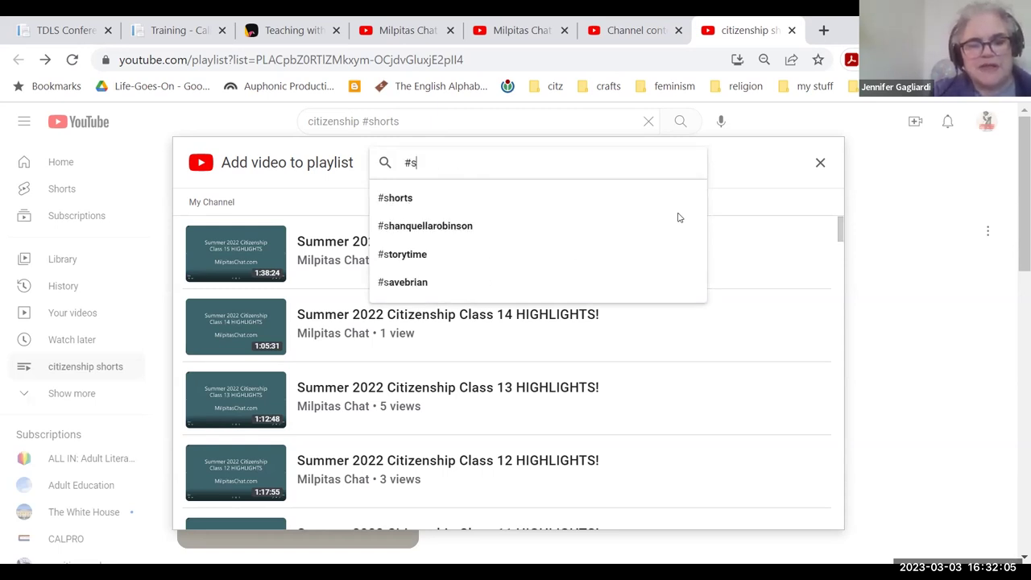
text(hort)
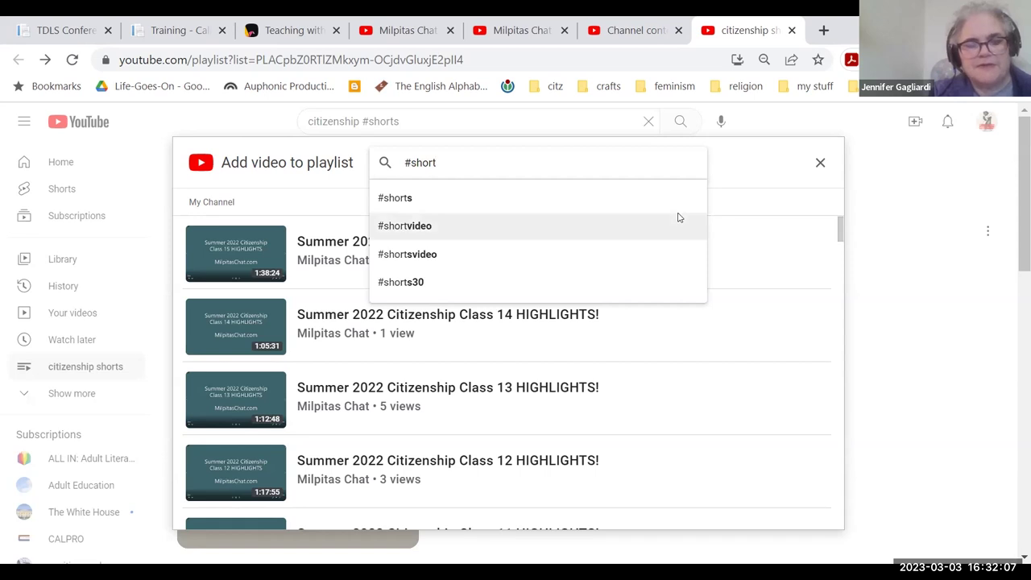
text(s c)
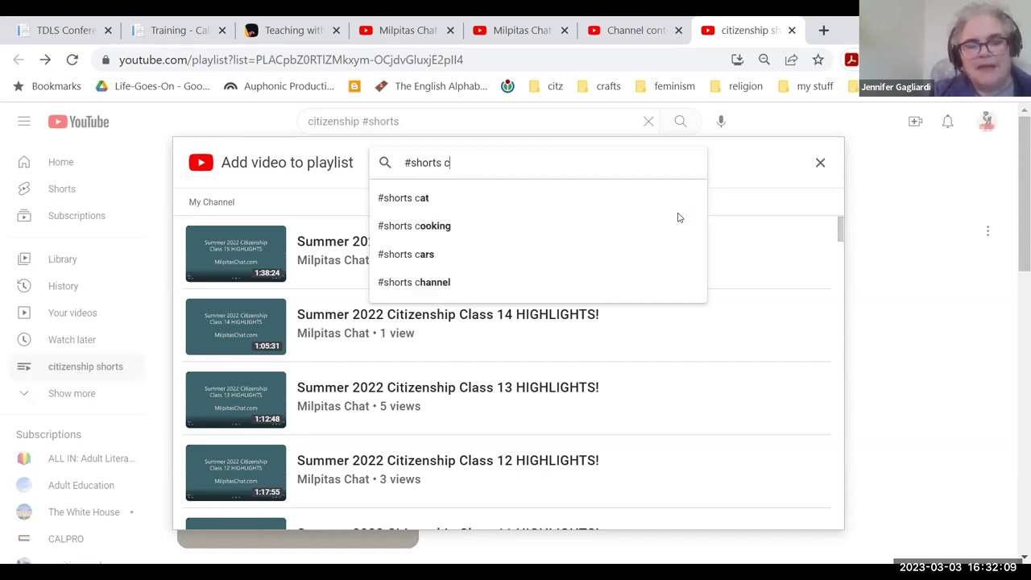
text(itizenshi)
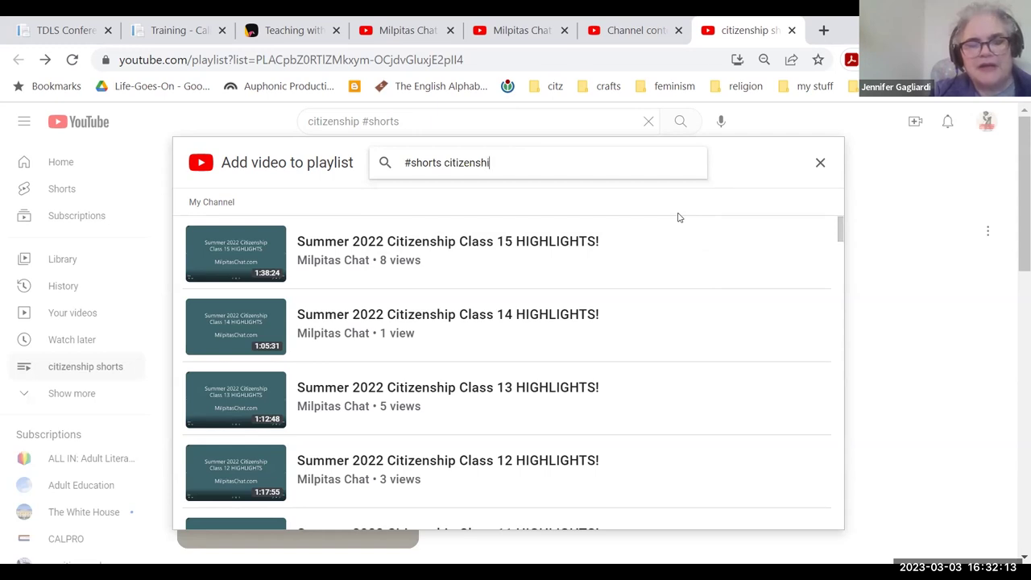
text(p)
key(Return)
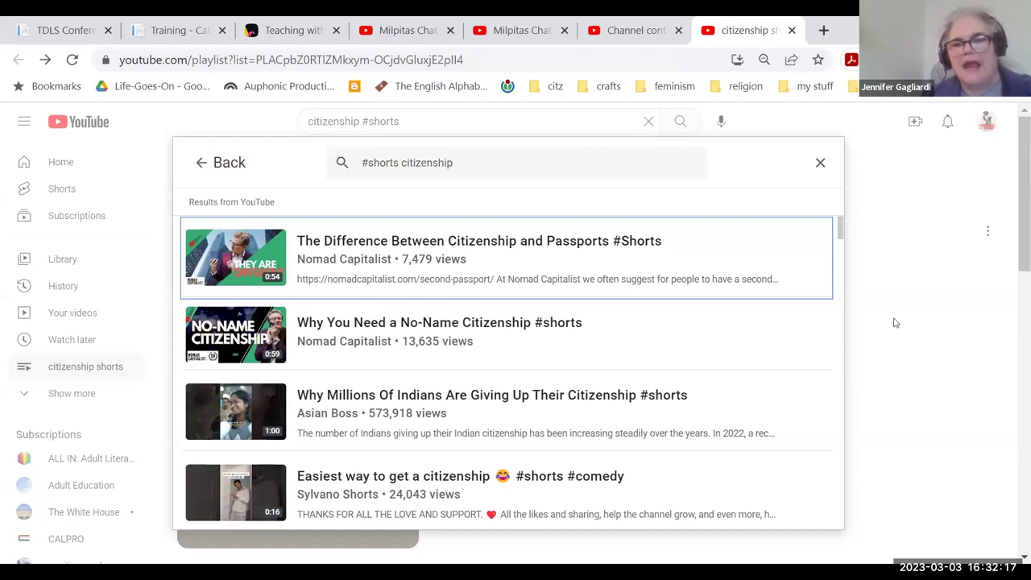
Select the Essa Group "U.S. Citizenship Question of the Day!" shorts for Q.25, Q.39, Q.48 and Q42 from the results.
drag(840, 234, 847, 267)
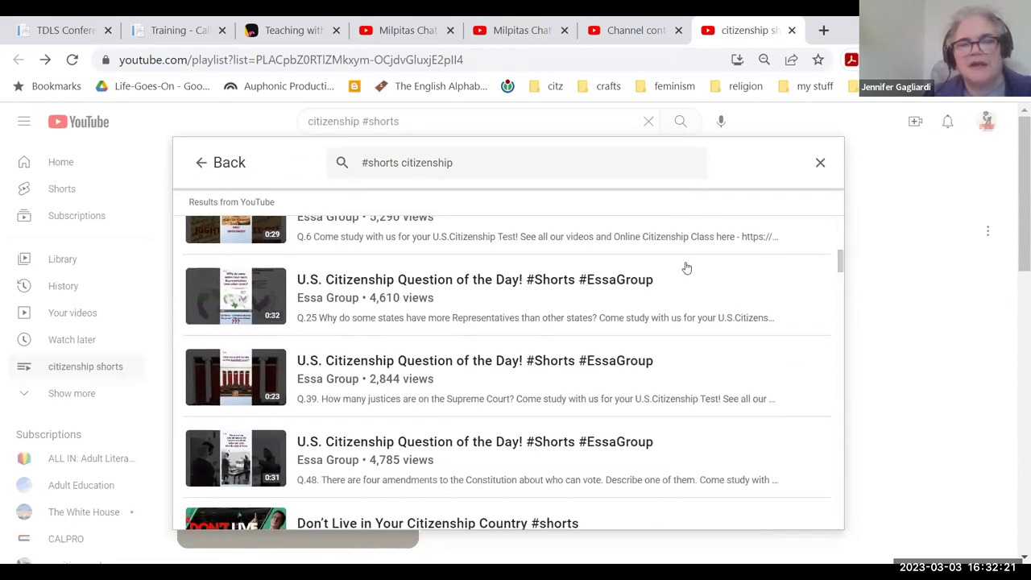
click(664, 279)
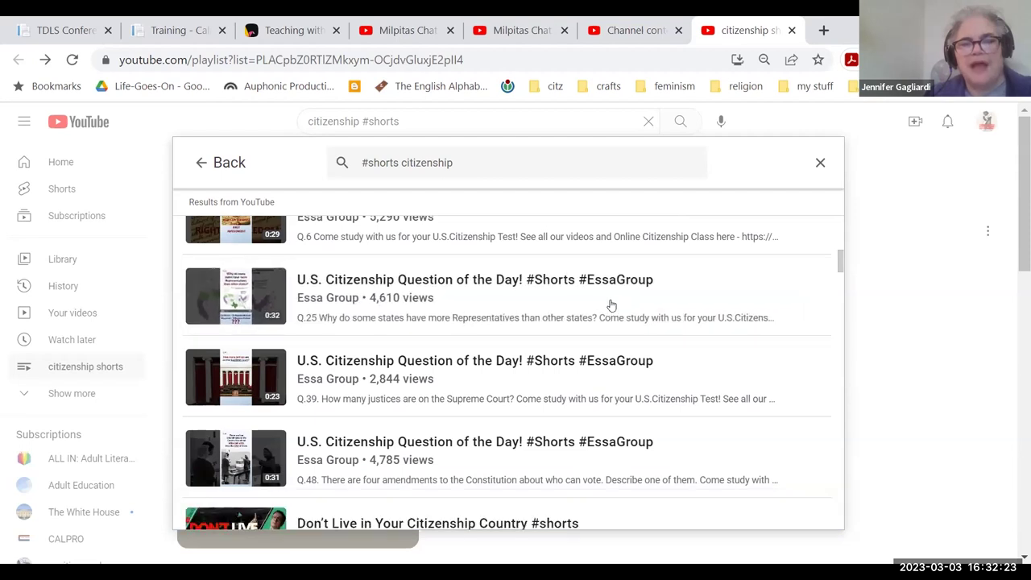
click(610, 305)
click(532, 450)
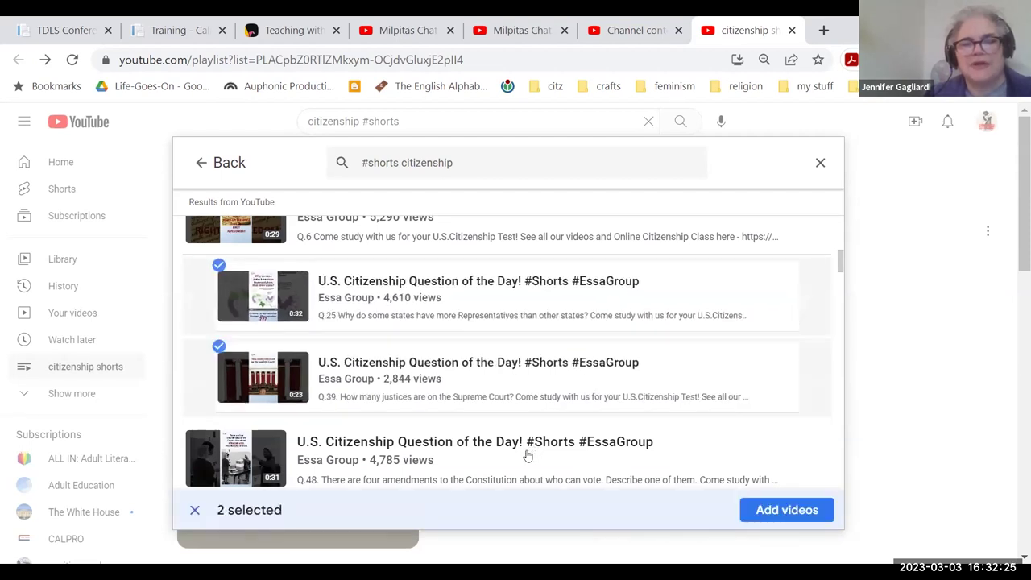
drag(844, 277, 842, 295)
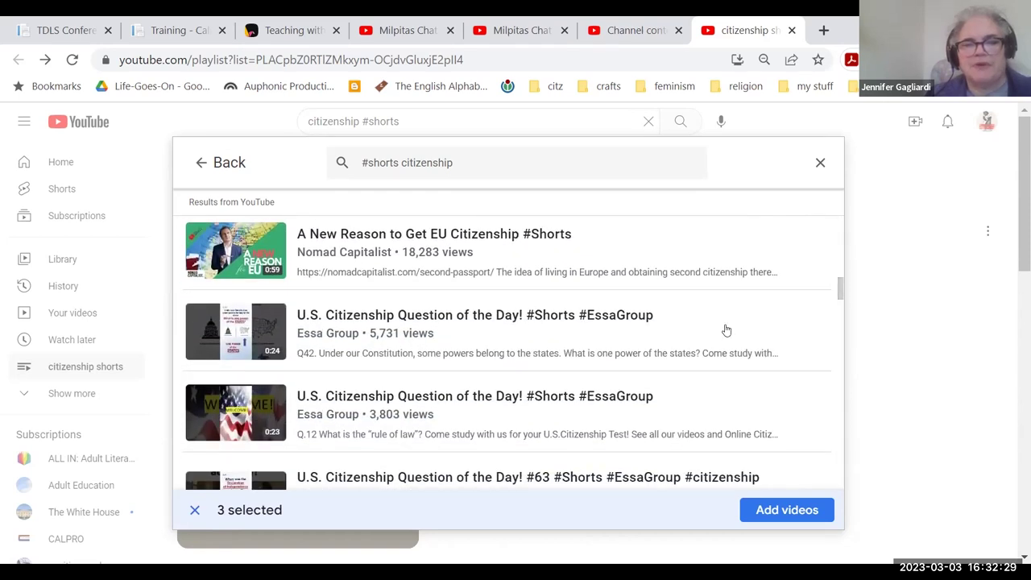
click(808, 331)
scroll(838, 294, down, 3)
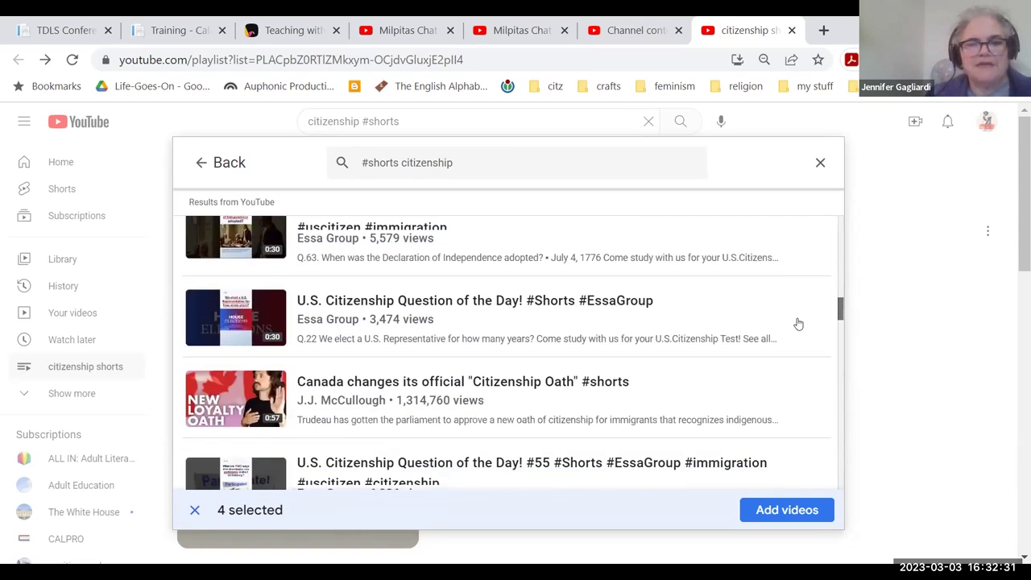
click(725, 338)
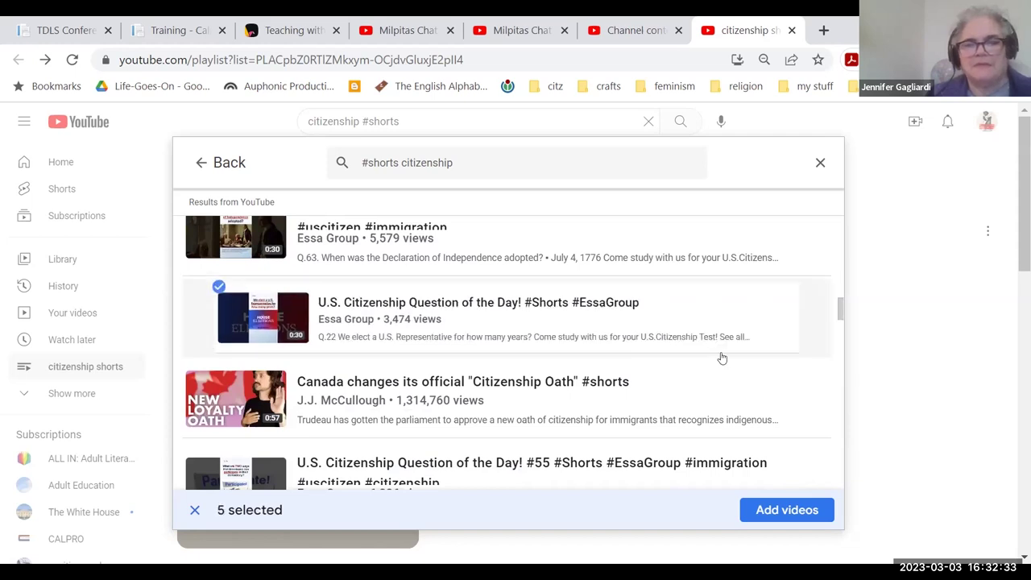
click(238, 322)
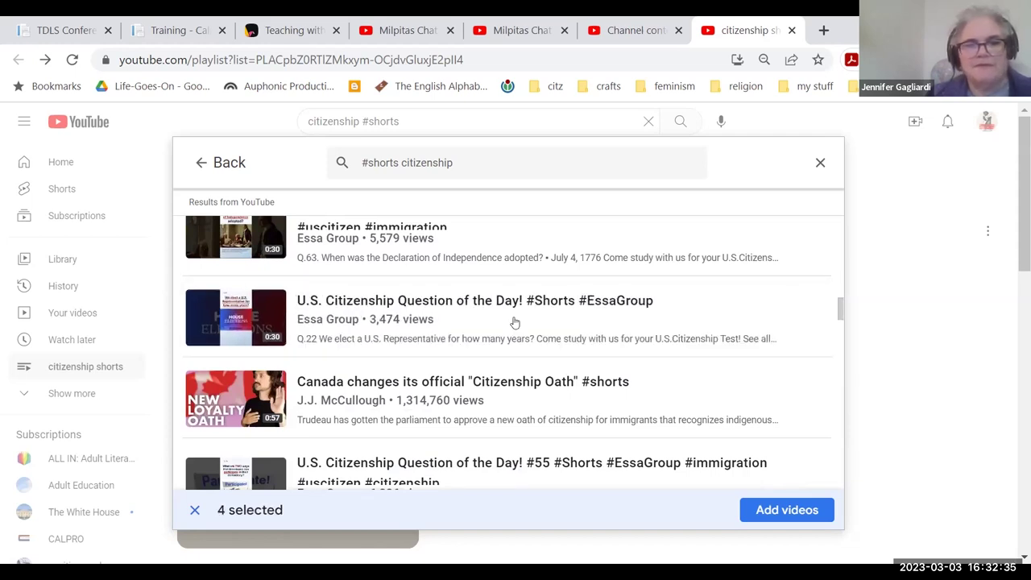
Also select "Why Millions Of Indians Are Giving Up Their Citizenship" and "Easiest way to get a citizenship", and add all selected videos to the playlist.
drag(841, 314, 837, 242)
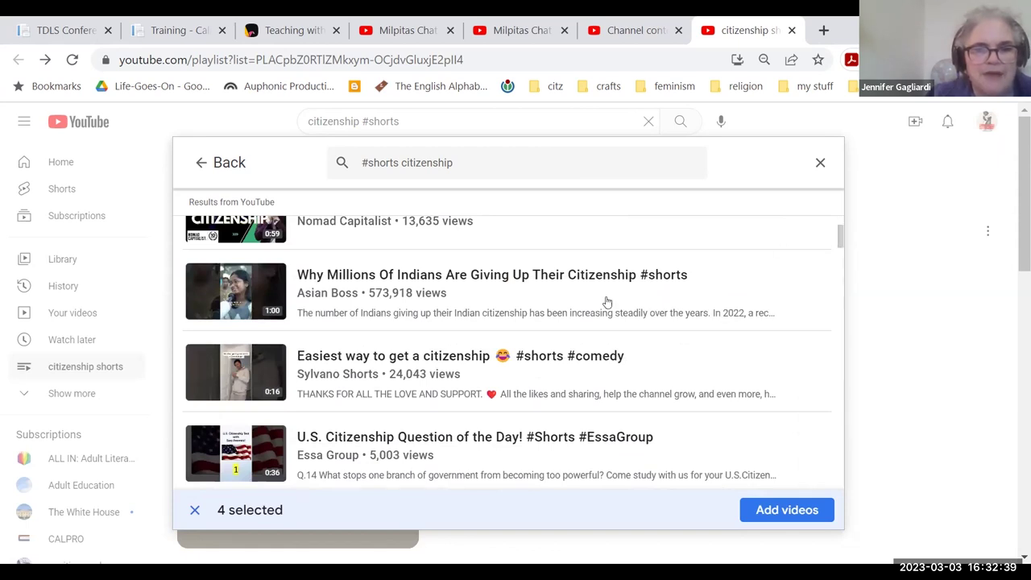
click(579, 312)
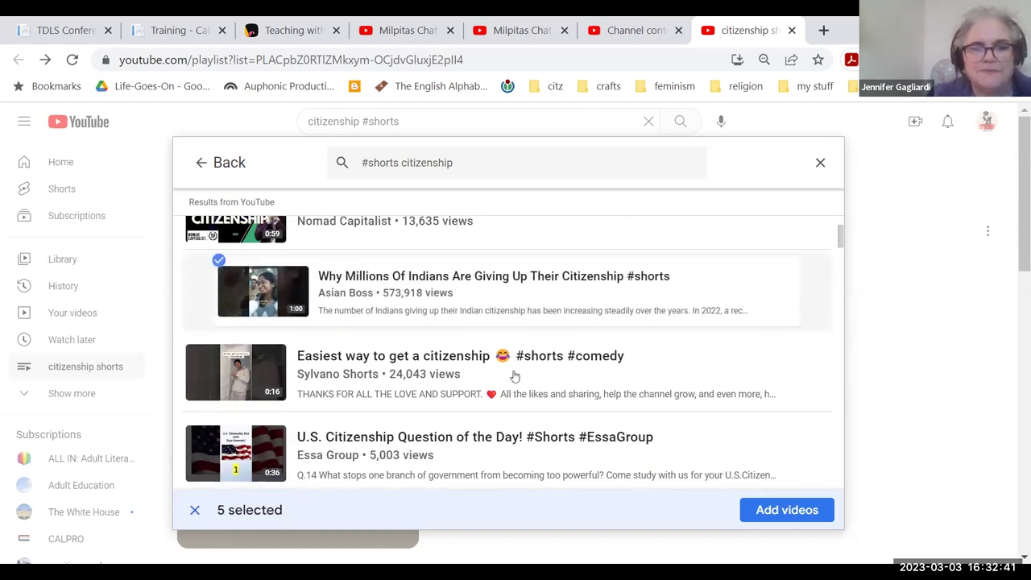
click(774, 372)
click(789, 511)
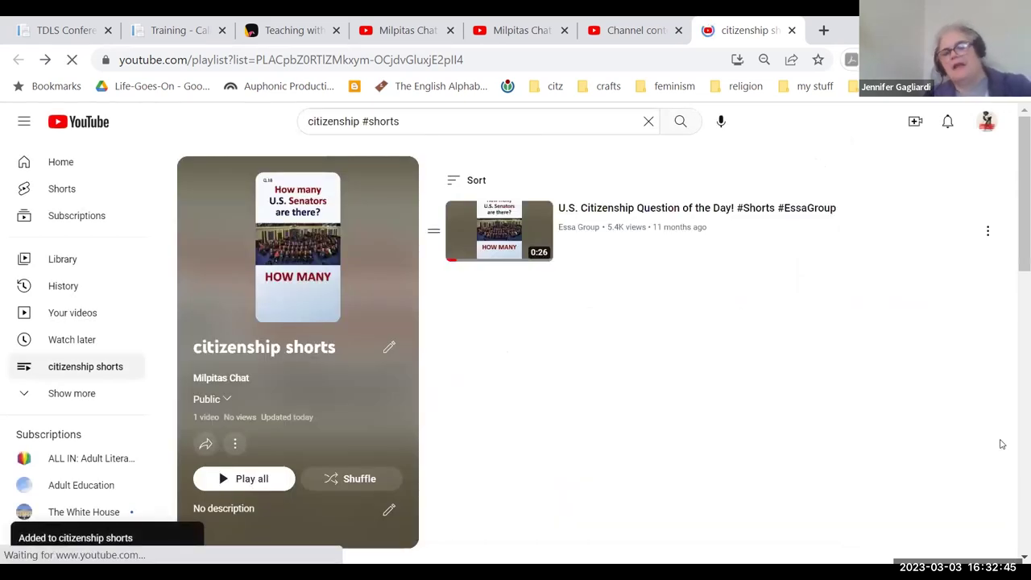
Move the state powers short above the voting amendments short and the Supreme Court justices short to first place, and view the playlist's sort options.
scroll(1013, 341, down, 2)
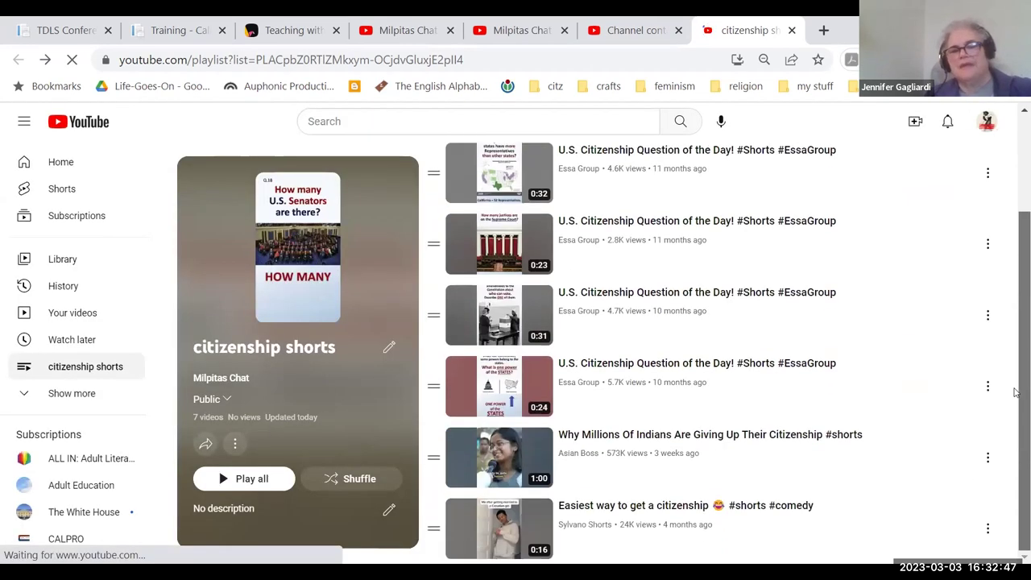
drag(433, 386, 418, 324)
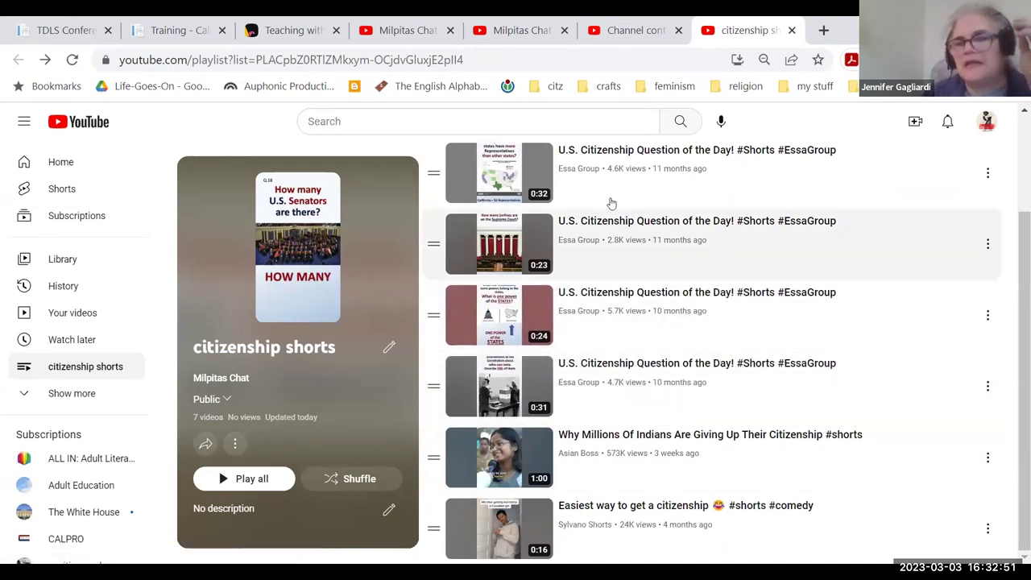
drag(433, 237, 428, 186)
scroll(1002, 231, up, 2)
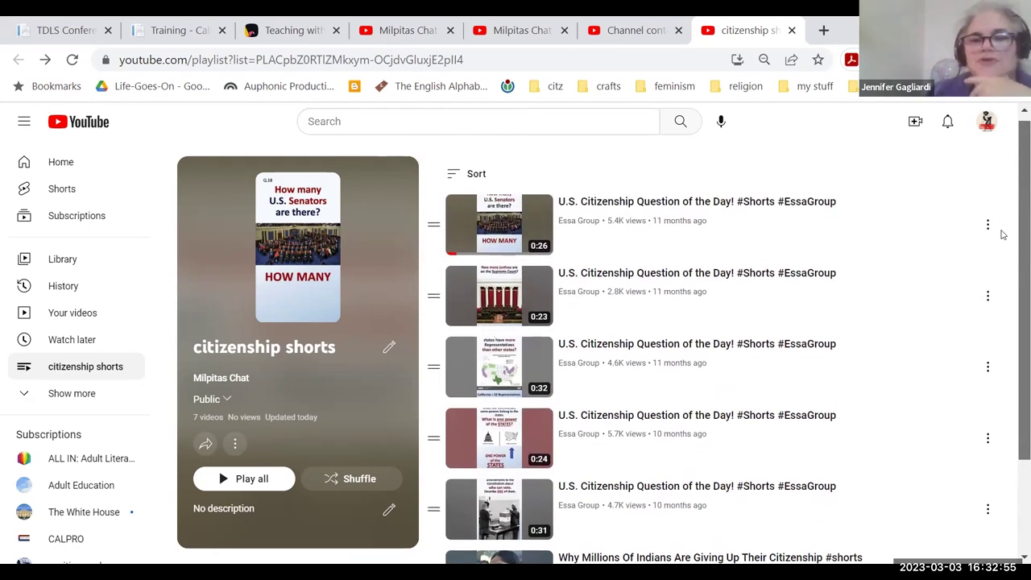
drag(428, 299, 430, 224)
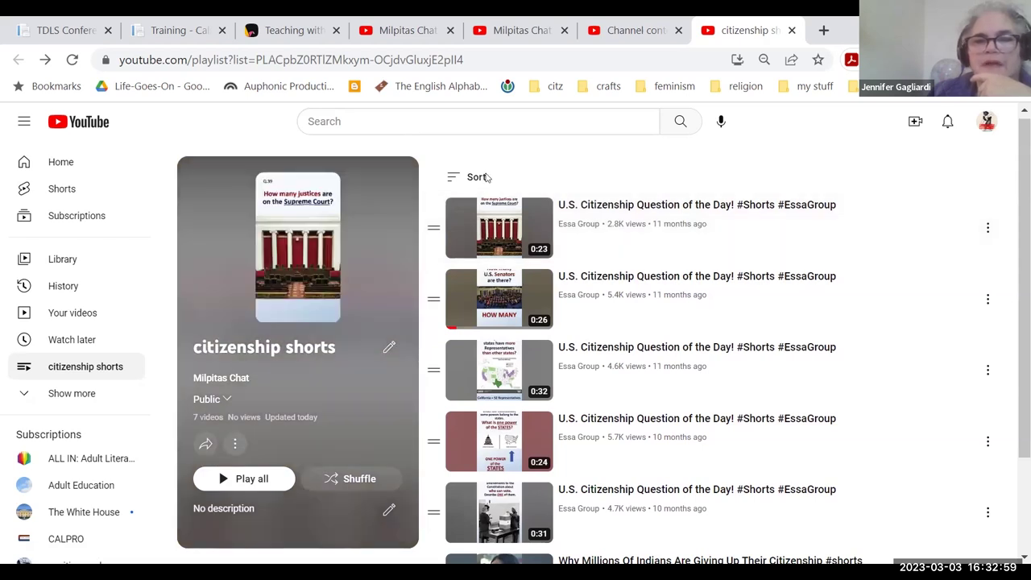
click(477, 177)
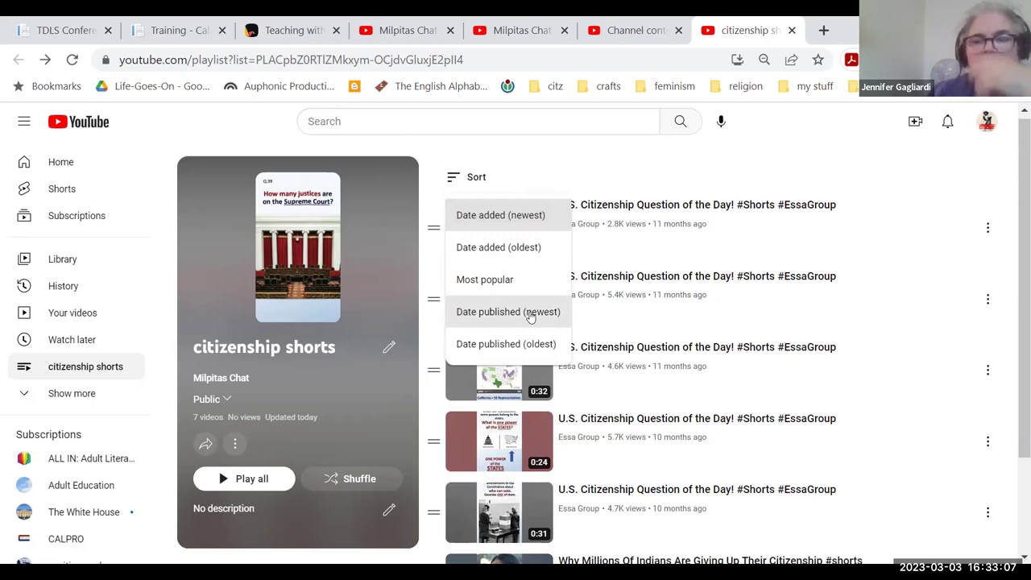
click(619, 177)
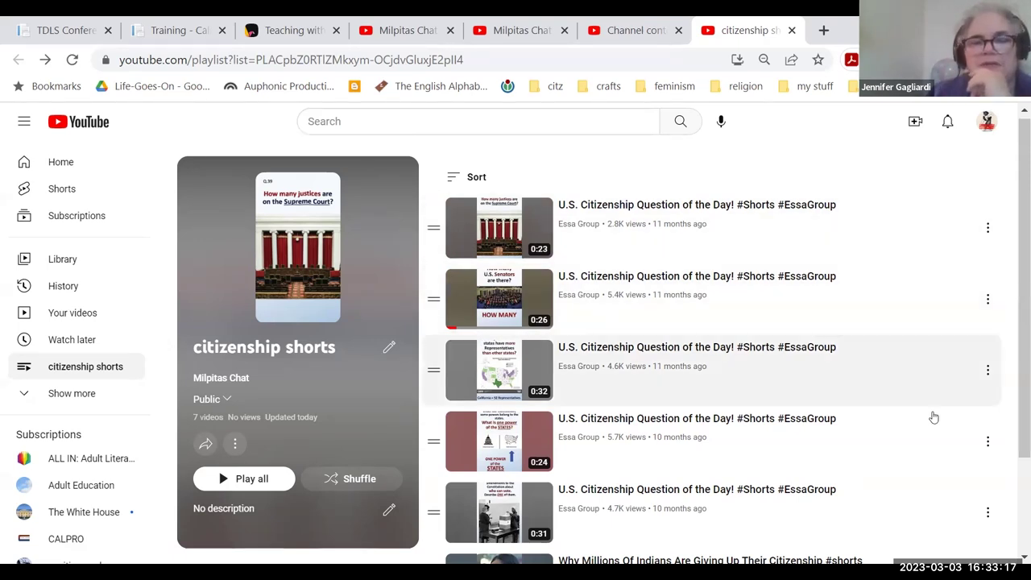
Open the layout customization for the Milpitas Chat channel and close the leftover channel page tab.
click(987, 122)
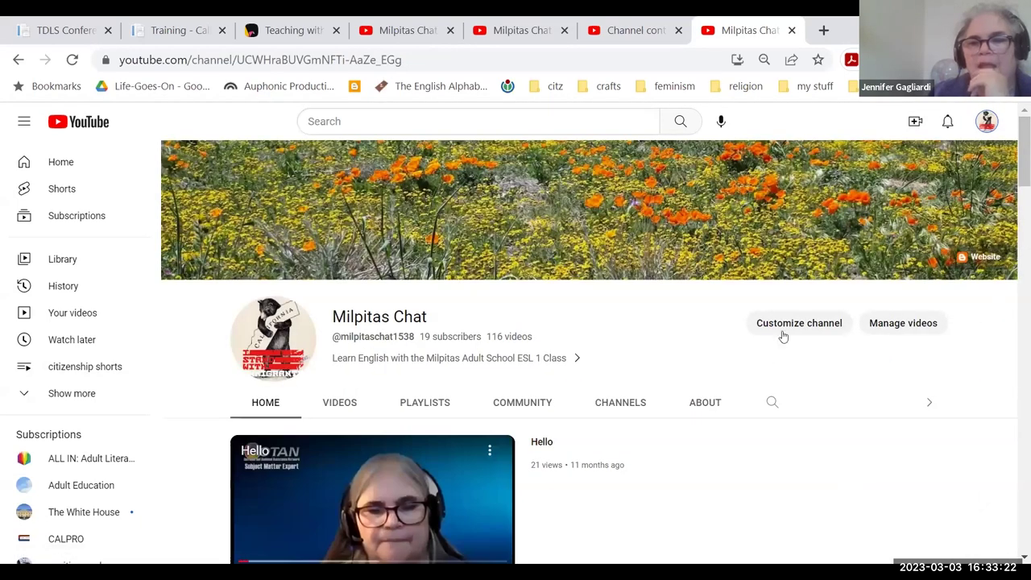
click(782, 336)
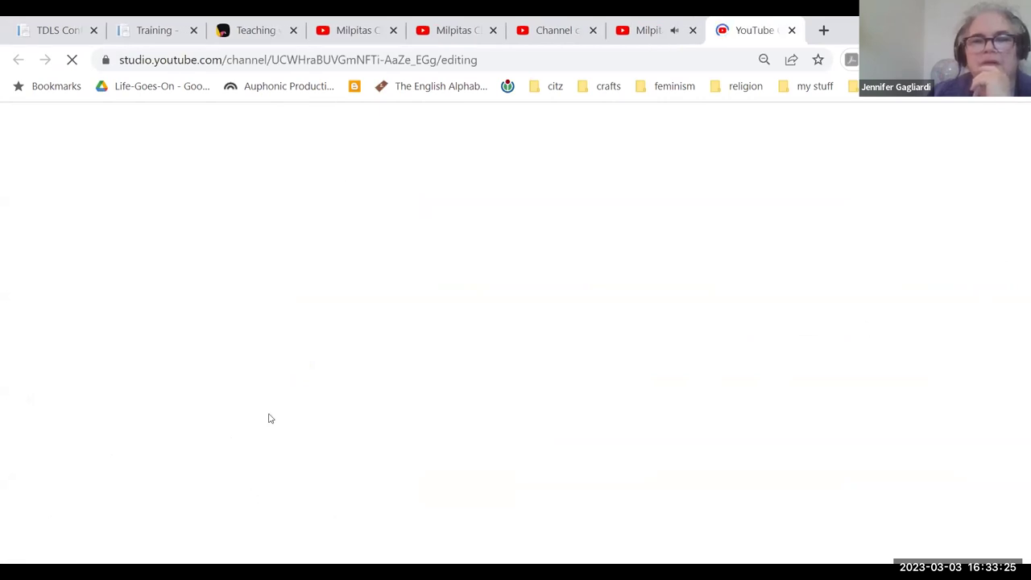
click(502, 26)
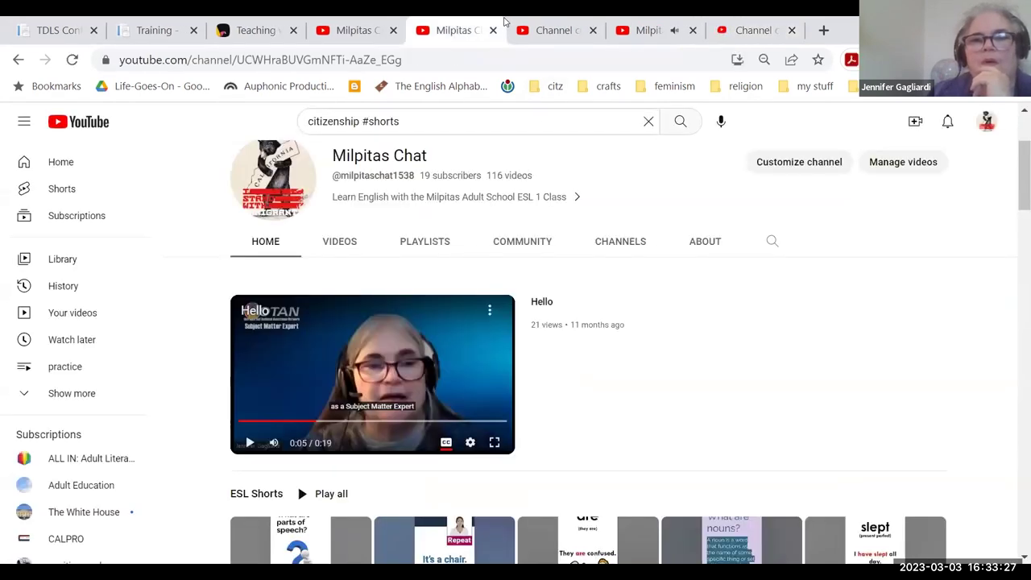
click(722, 33)
Remove the duplicate "Lessons for Beginners (1-65)" single-playlist section from the channel's featured sections.
scroll(1010, 340, down, 10)
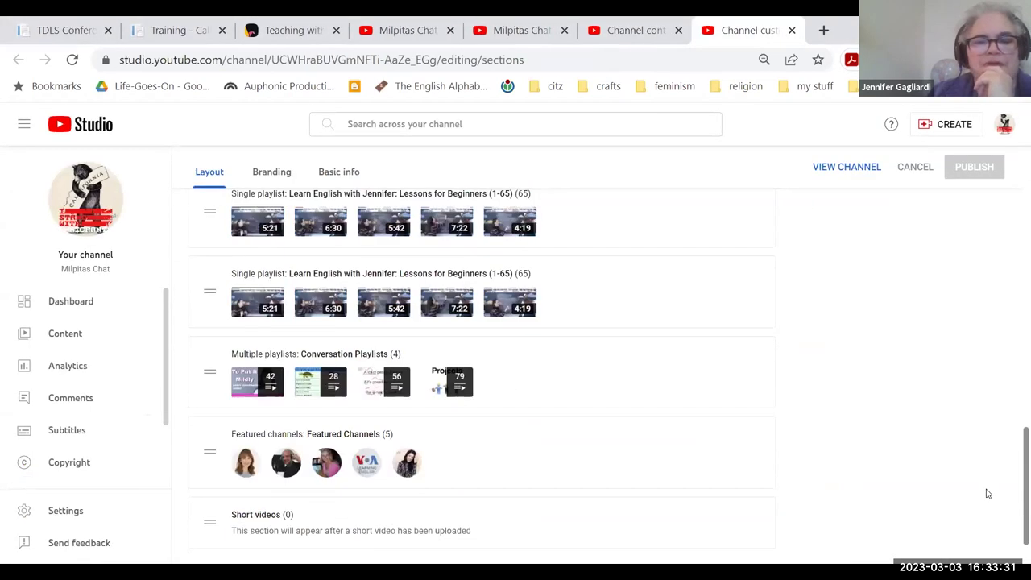
scroll(1008, 419, up, 5)
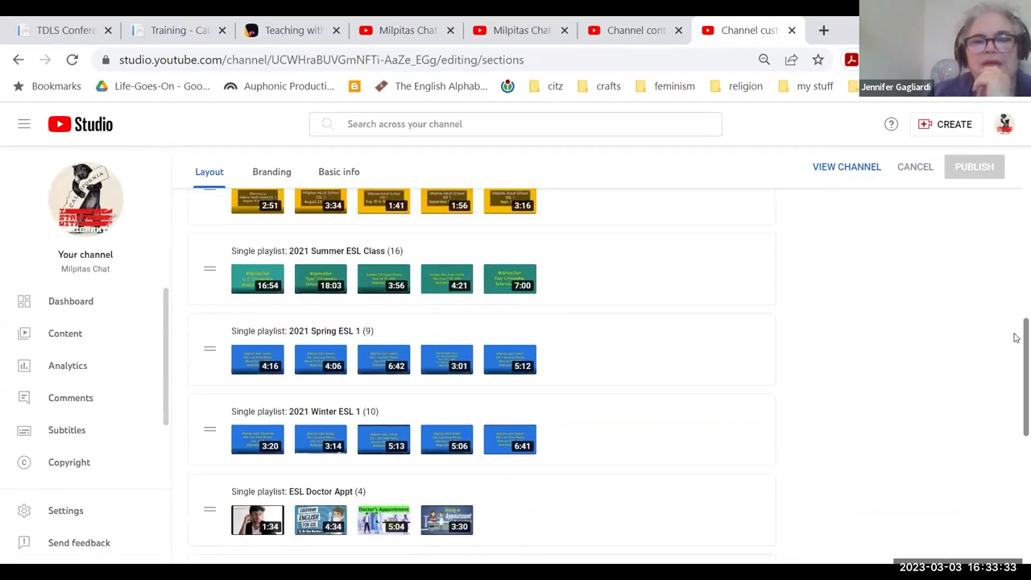
scroll(1015, 283, up, 4)
scroll(1015, 329, down, 7)
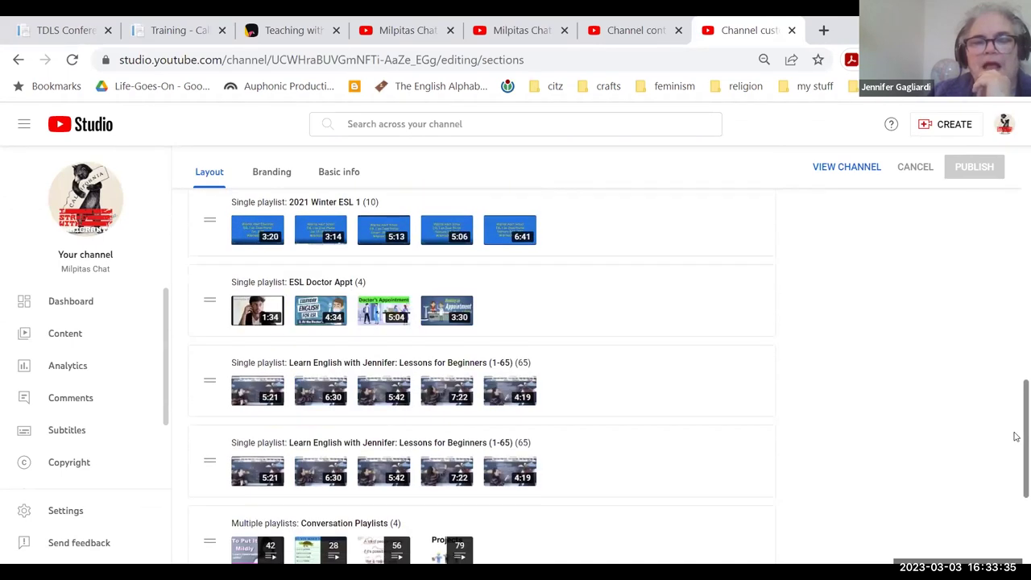
scroll(1016, 436, down, 1)
click(749, 413)
click(809, 459)
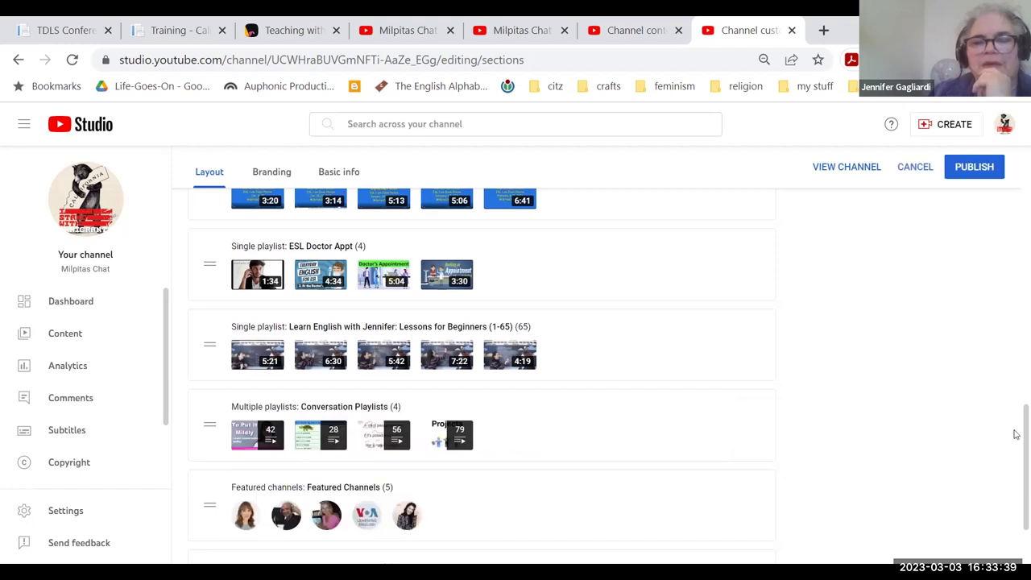
Add a single-playlist featured section for the citizenship shorts playlist.
scroll(1016, 439, up, 10)
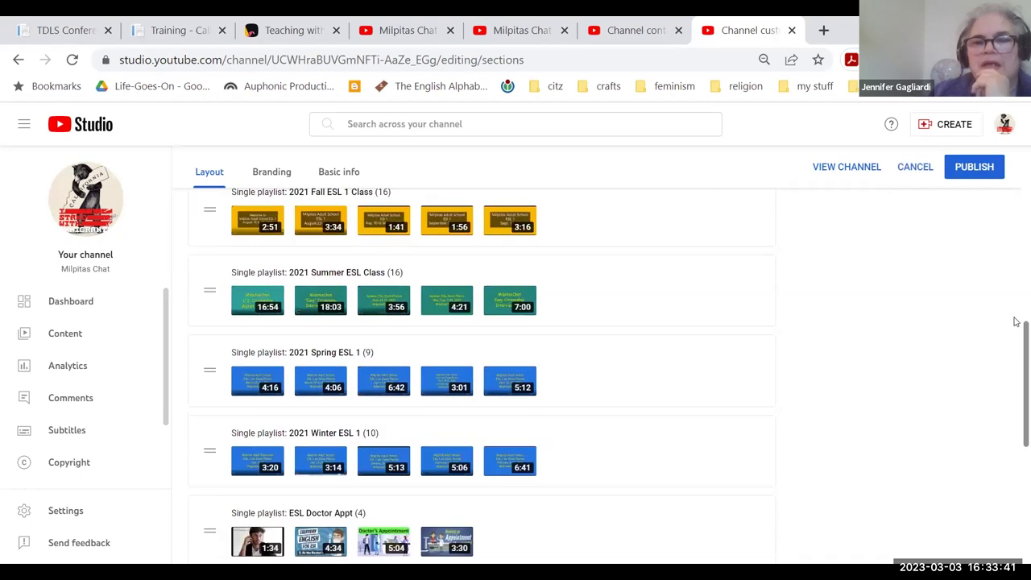
click(738, 328)
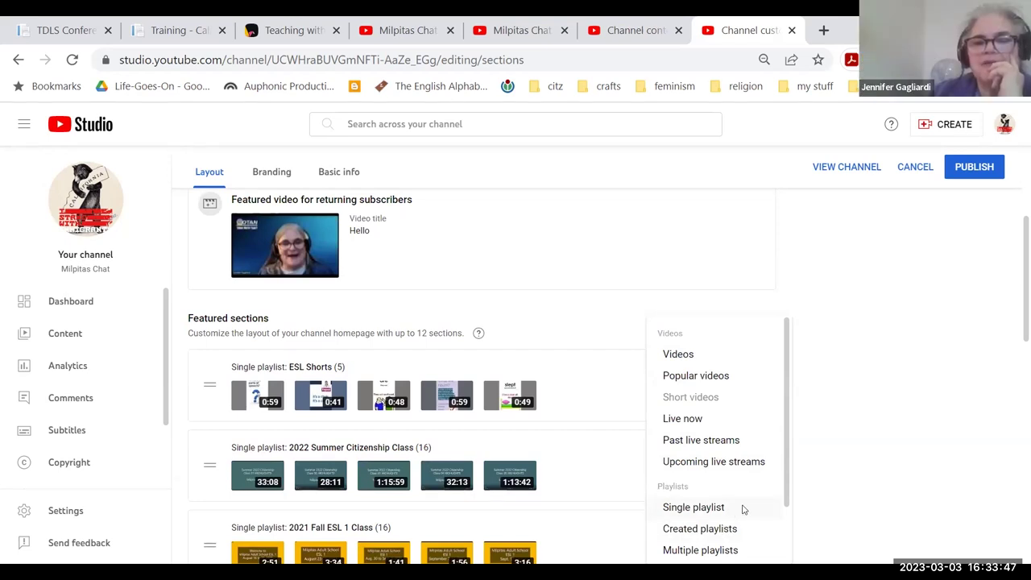
click(694, 507)
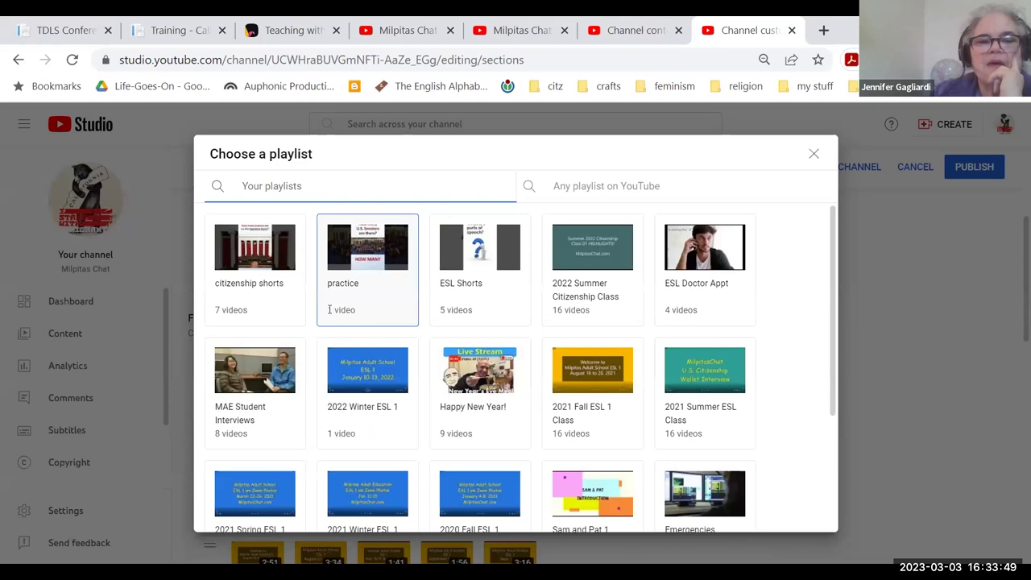
click(270, 303)
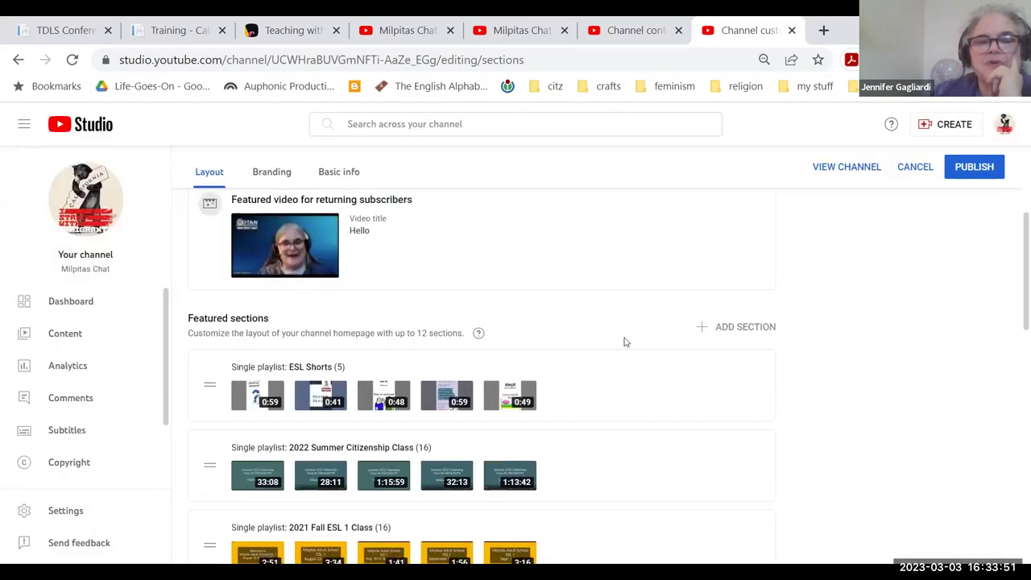
Move the citizenship shorts section up in two stages, first below ESL Doctor Appt and then directly below 2021 Fall ESL 1 Class.
drag(1016, 229, 981, 490)
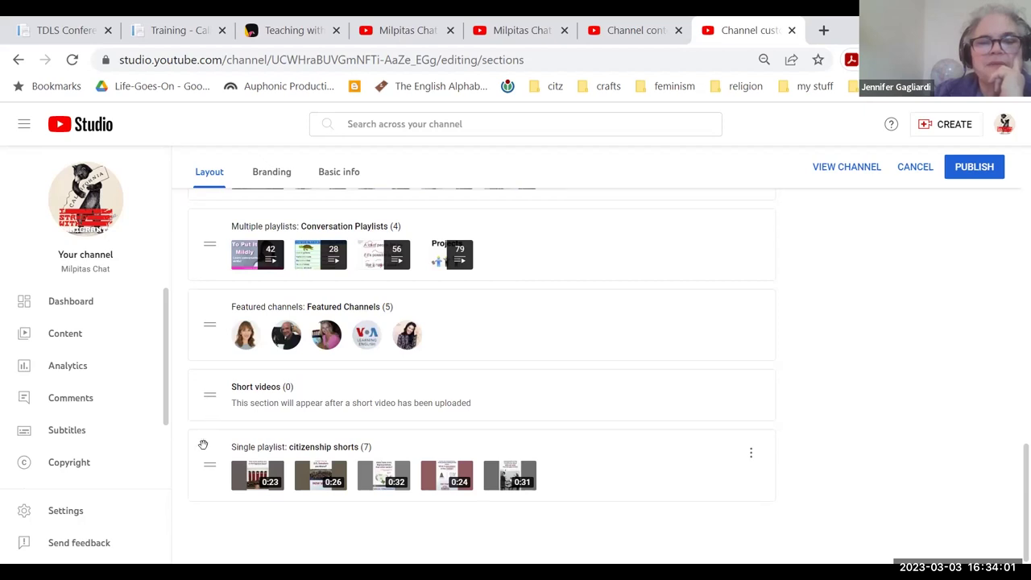
key(ctrl+minus)
key(ctrl+minus)
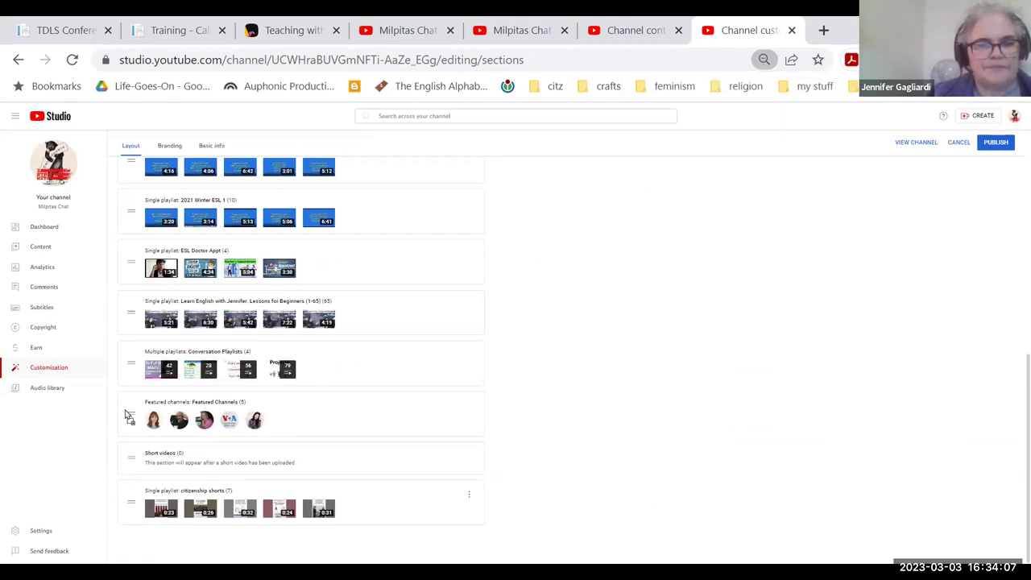
drag(127, 415, 130, 413)
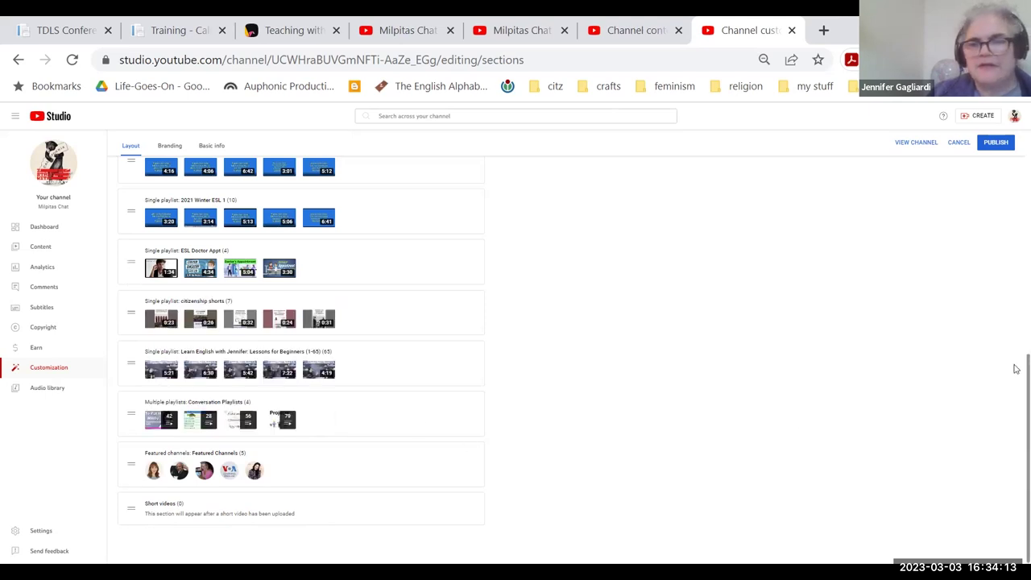
drag(1016, 369, 1015, 290)
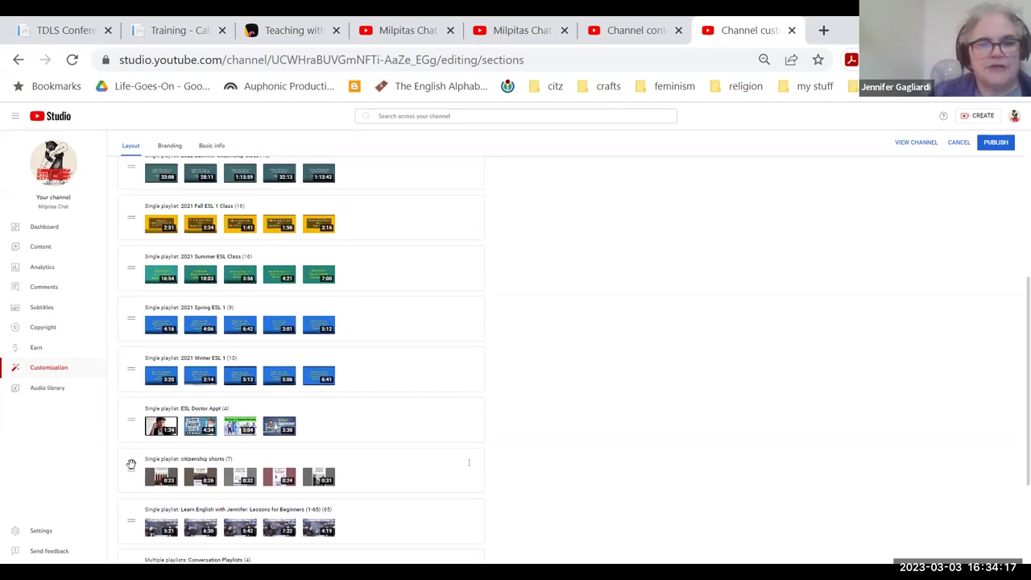
drag(125, 270, 125, 270)
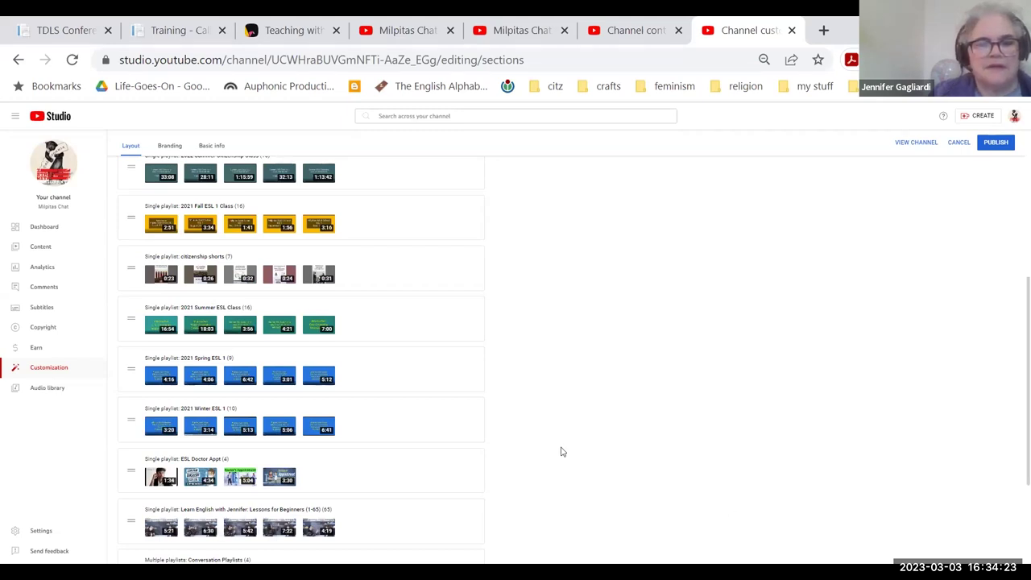
Review the order of the featured sections on the channel layout, from ESL Shorts down to Short videos.
scroll(1013, 403, down, 2)
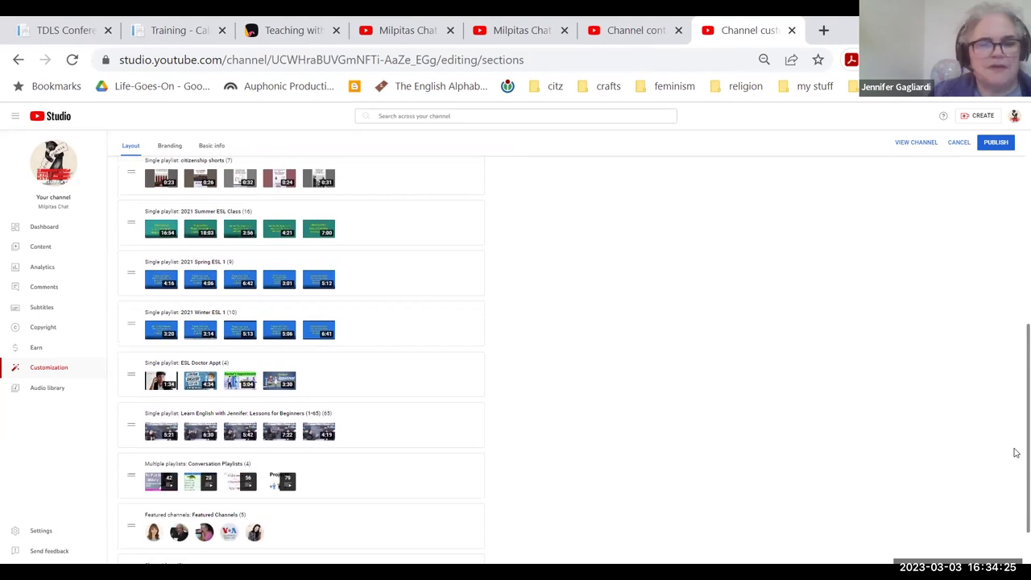
scroll(1016, 435, up, 3)
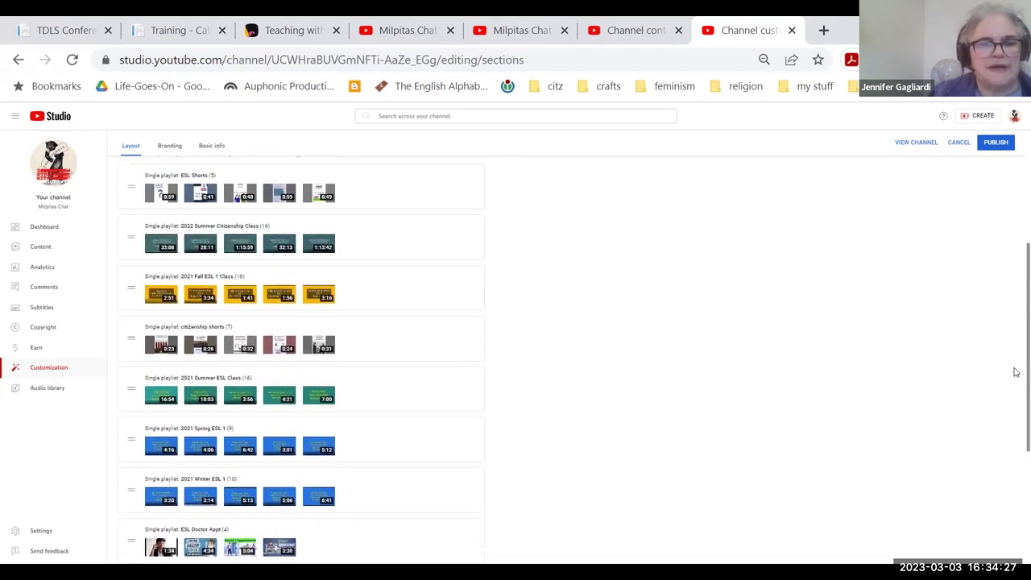
scroll(1016, 338, up, 3)
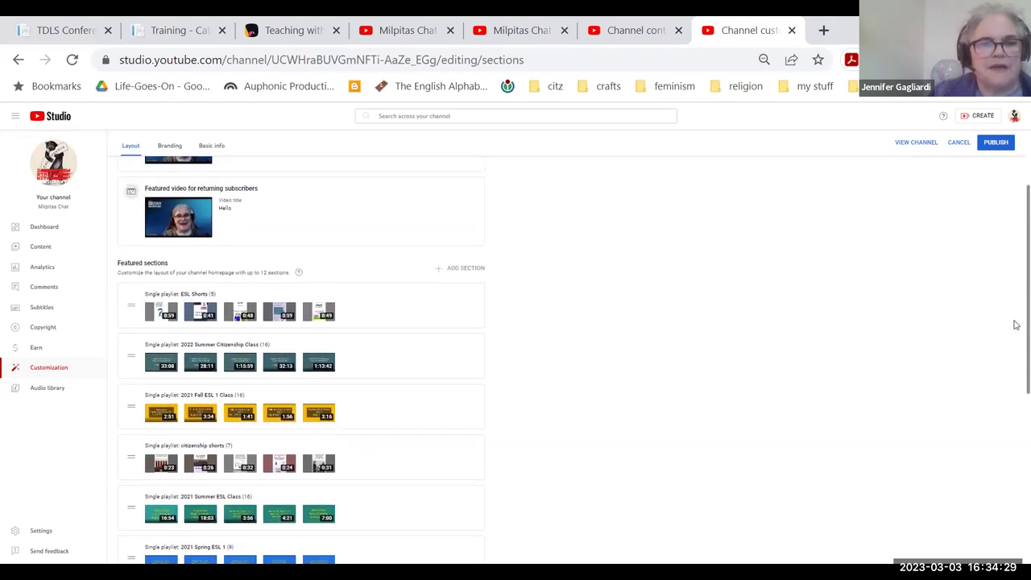
scroll(1016, 325, down, 5)
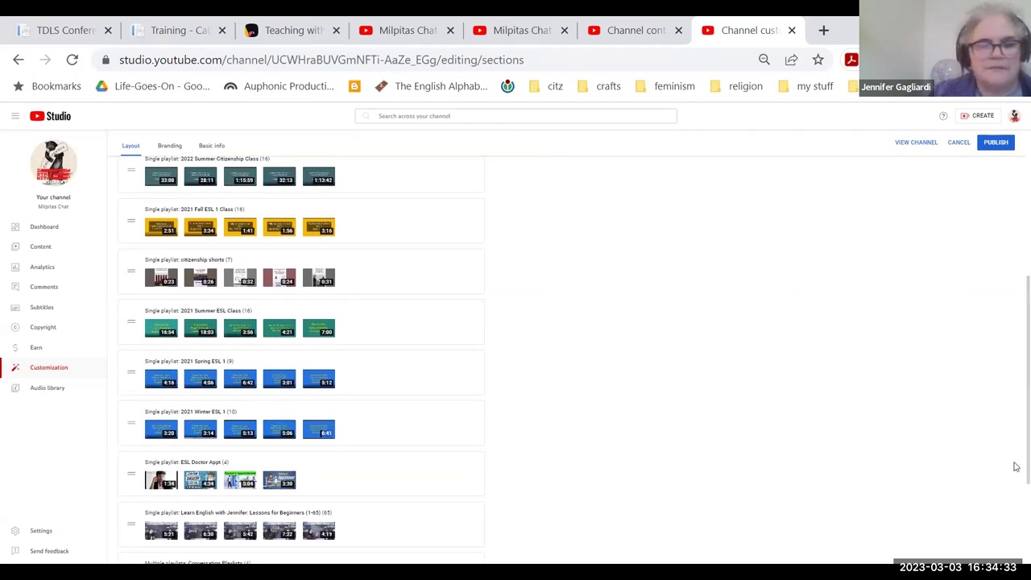
scroll(1016, 465, down, 1)
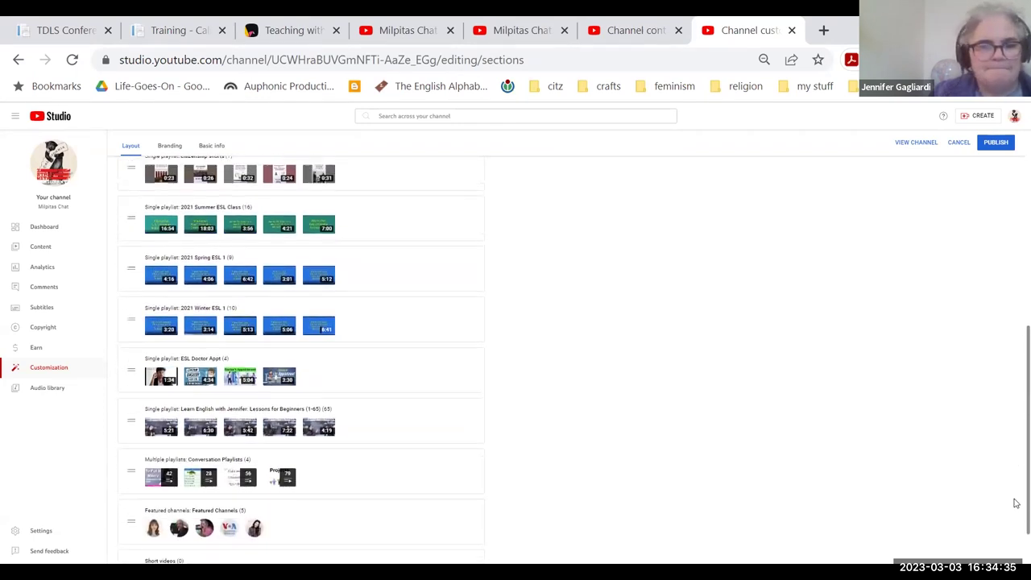
scroll(1016, 471, up, 4)
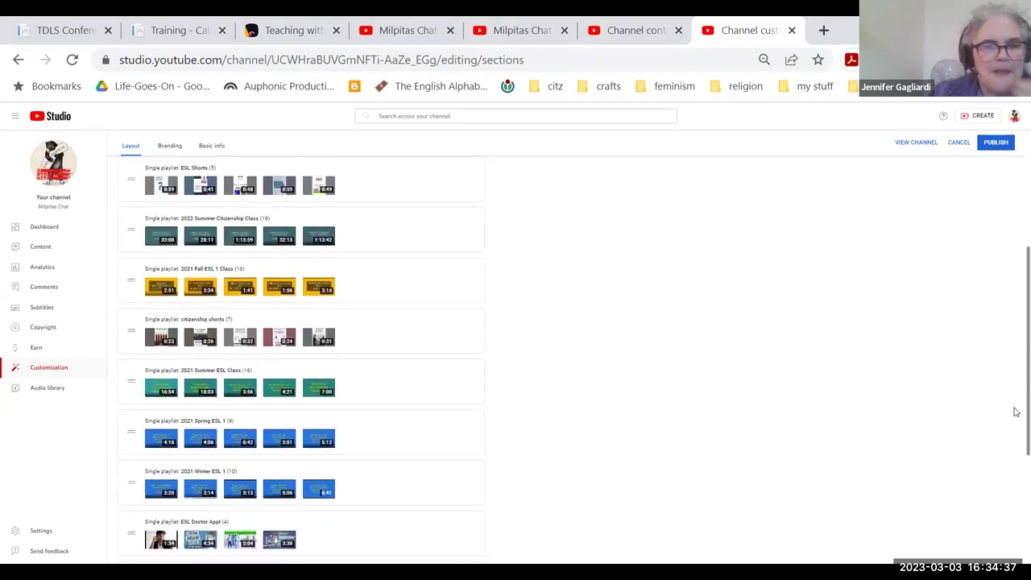
scroll(1016, 410, down, 5)
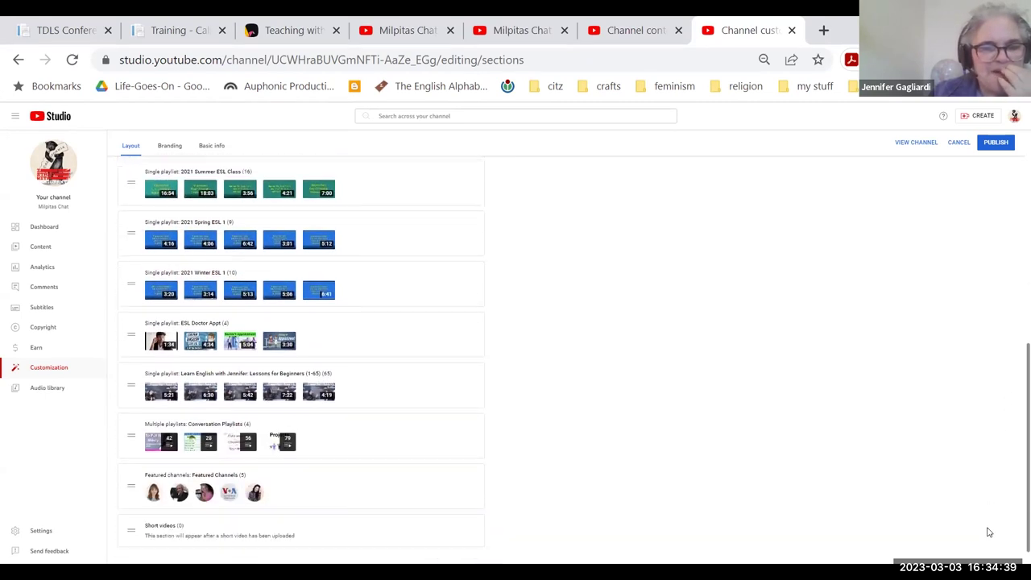
scroll(990, 534, down, 1)
scroll(989, 556, down, 1)
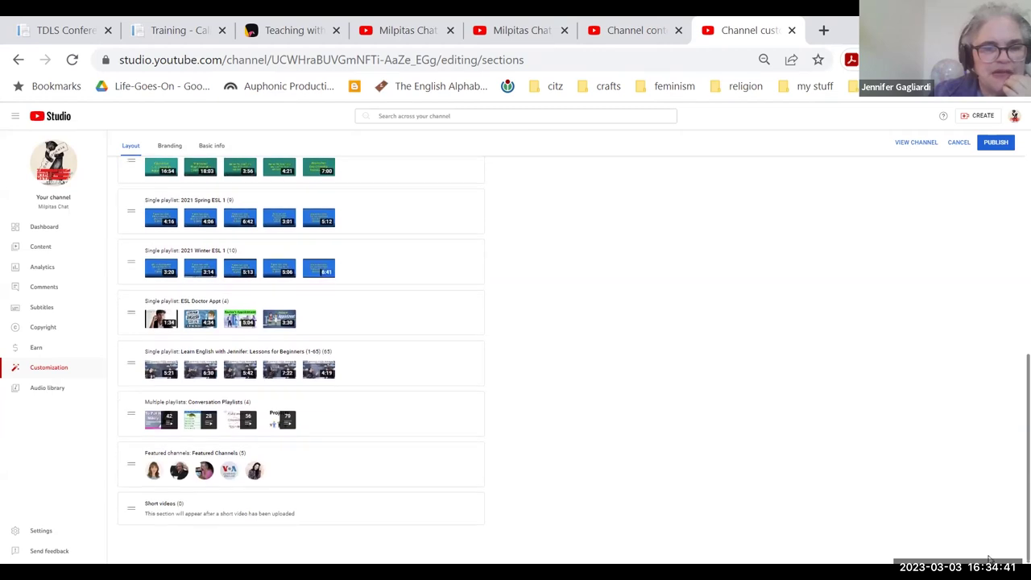
Move the citizenship shorts section above ESL Shorts to first place and publish the channel layout changes.
scroll(990, 553, up, 6)
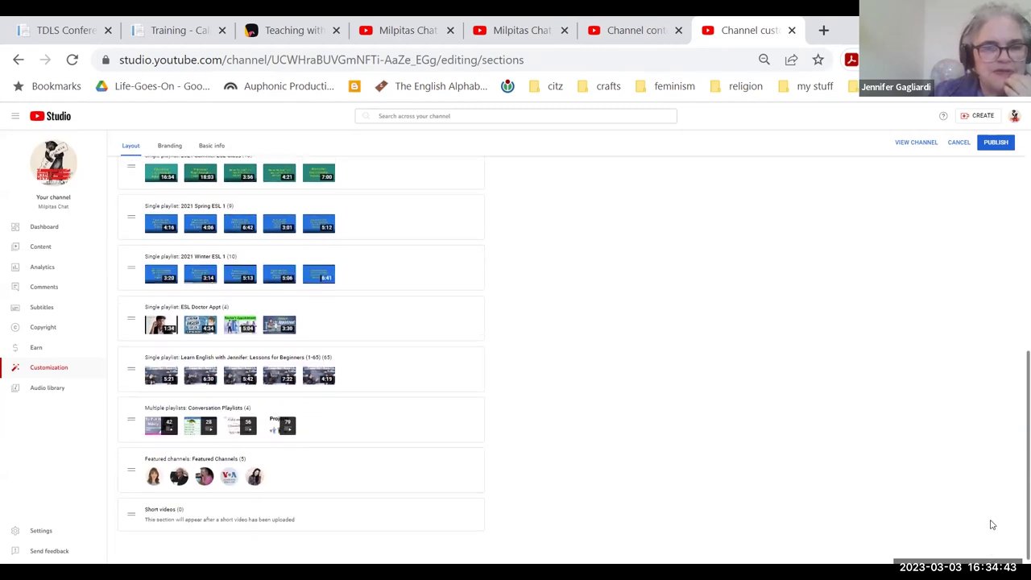
scroll(987, 395, up, 1)
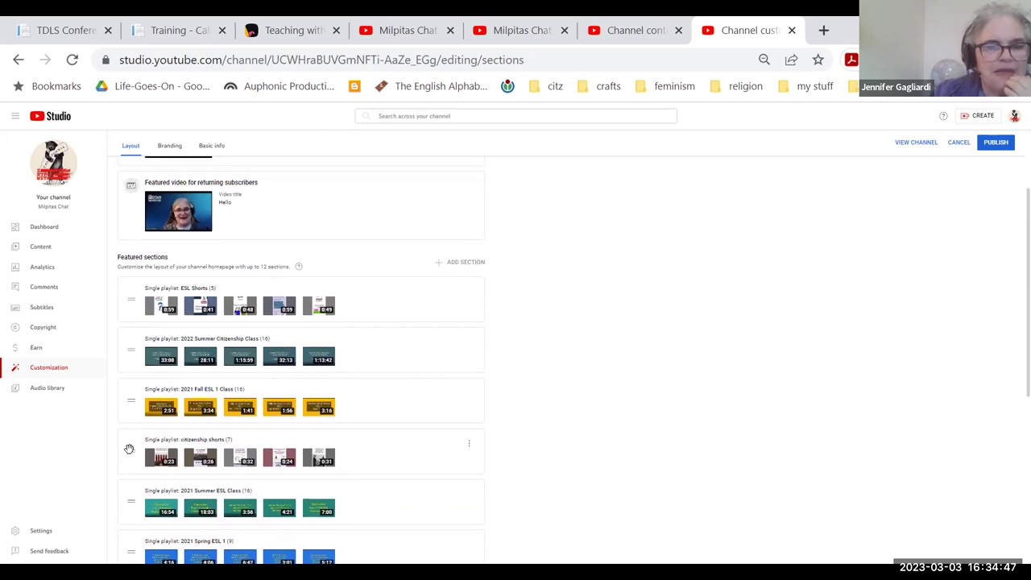
drag(121, 353, 125, 349)
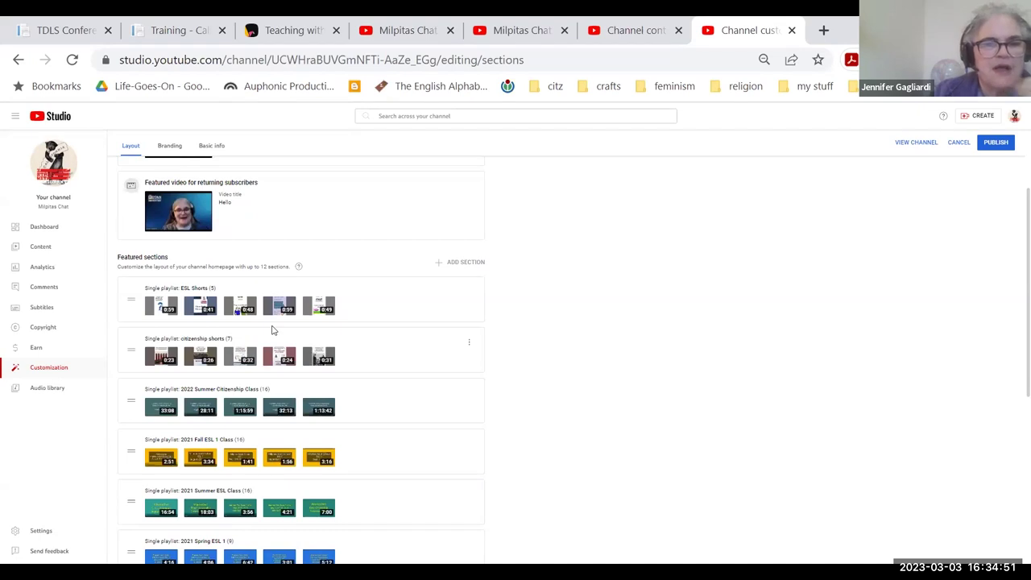
drag(272, 331, 282, 306)
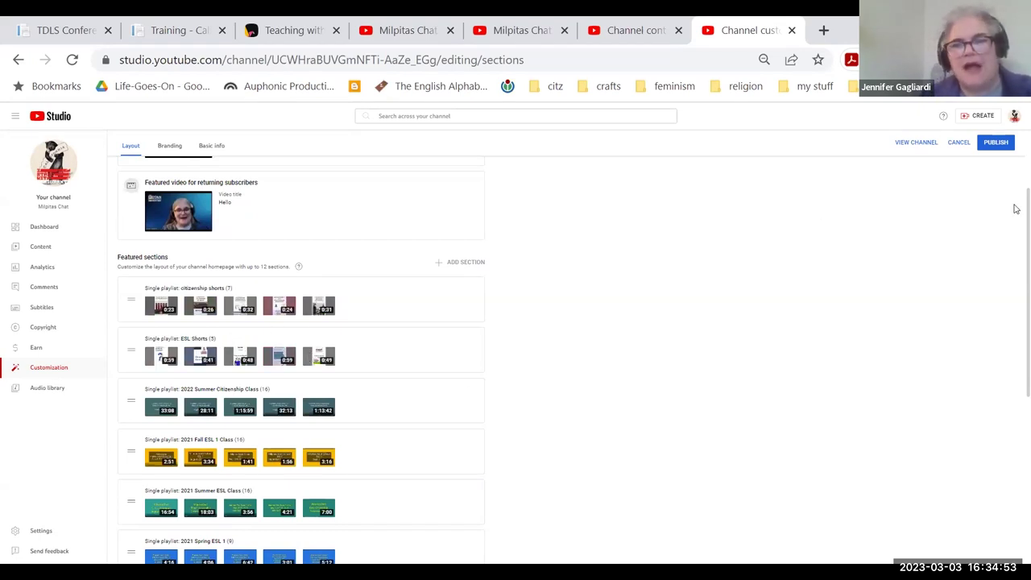
click(1003, 142)
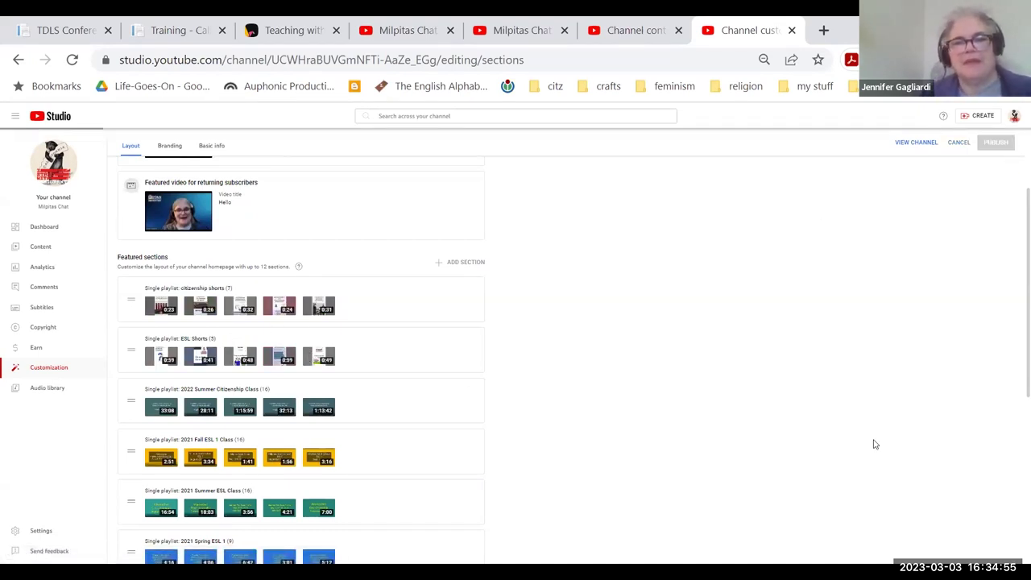
Open the Milpitas Chat channel page and browse the videos in its citizenship shorts section.
key(ctrl+plus)
key(ctrl+plus)
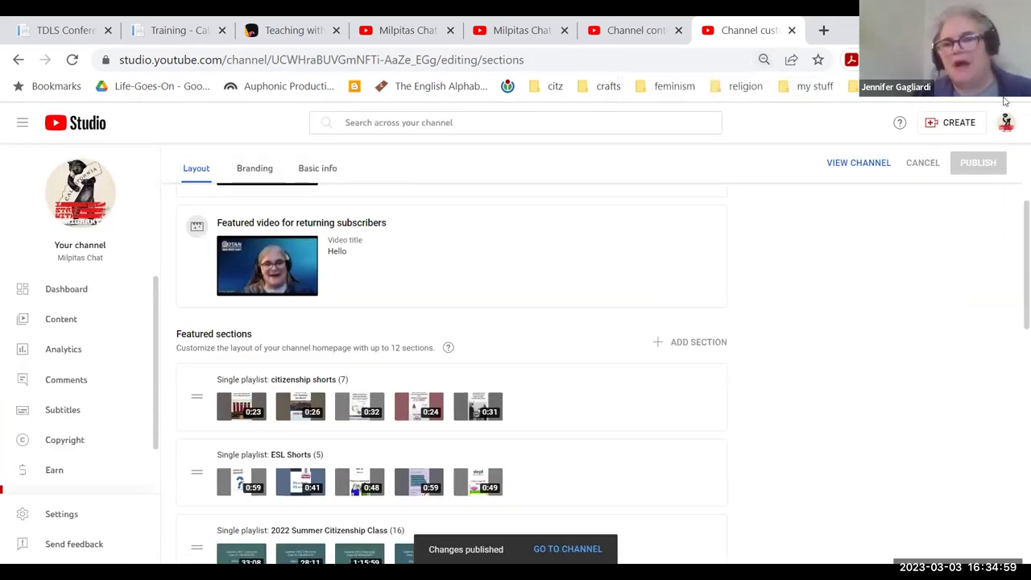
click(1006, 123)
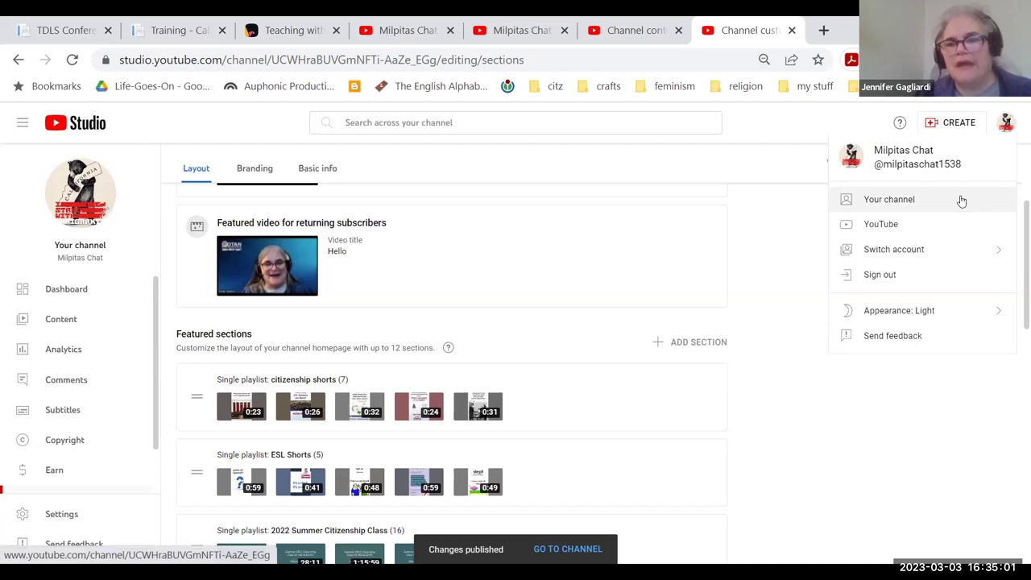
click(961, 201)
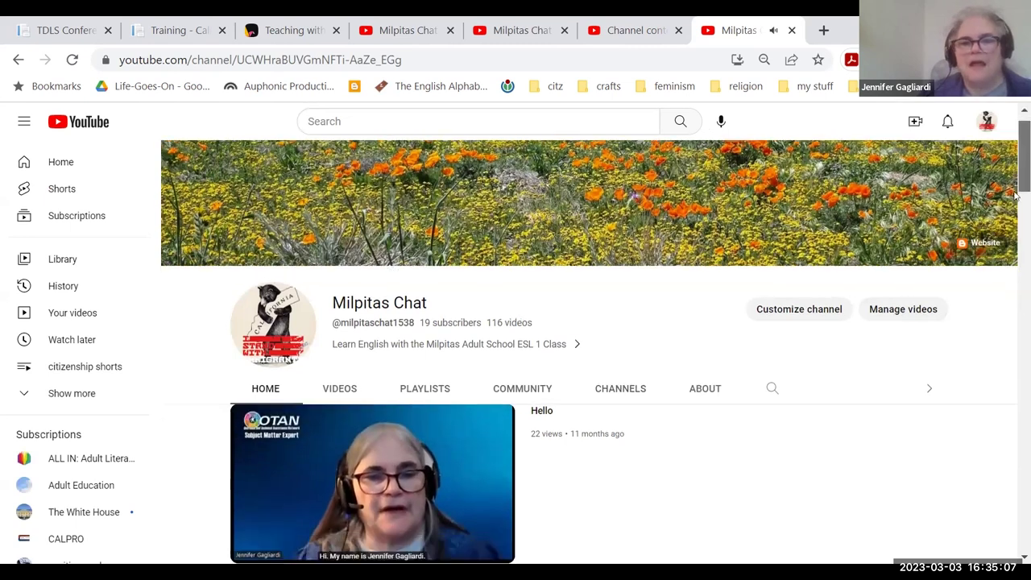
scroll(456, 314, down, 3)
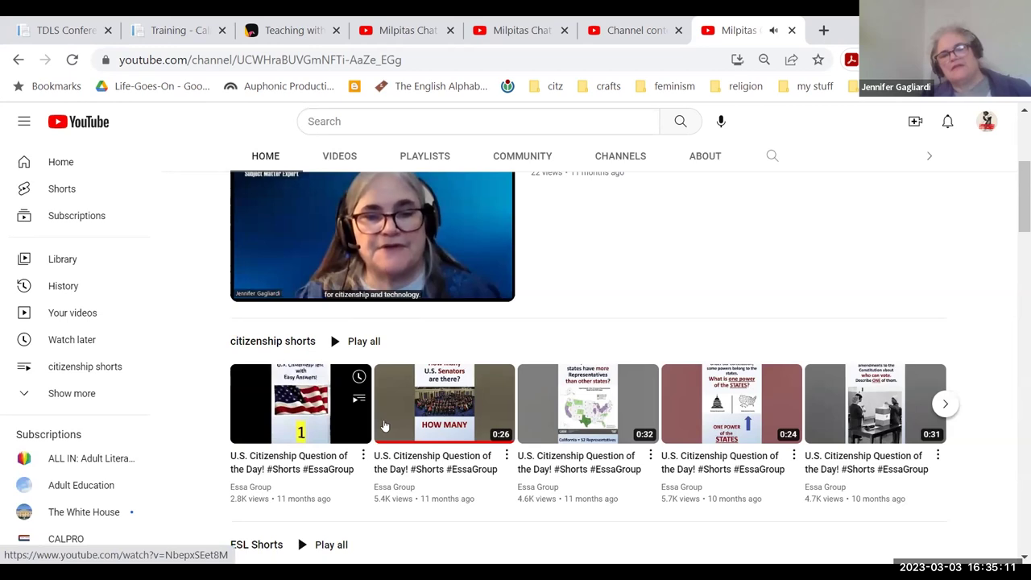
click(941, 402)
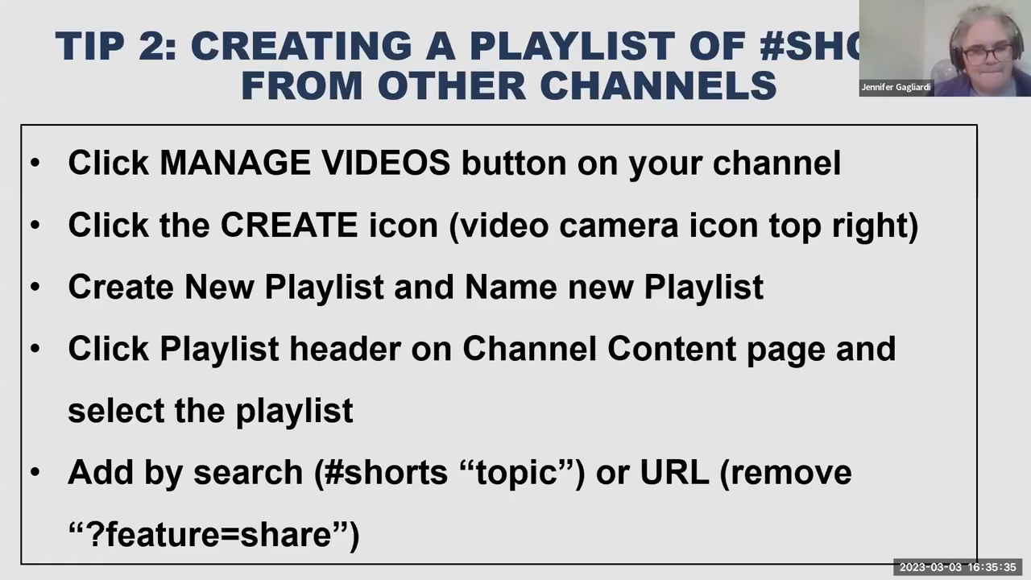
click(62, 568)
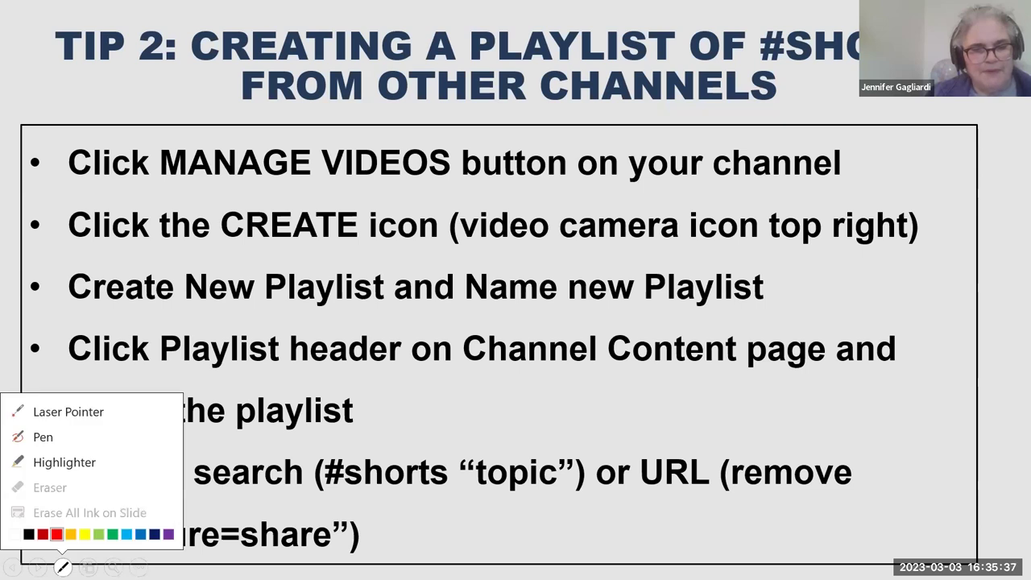